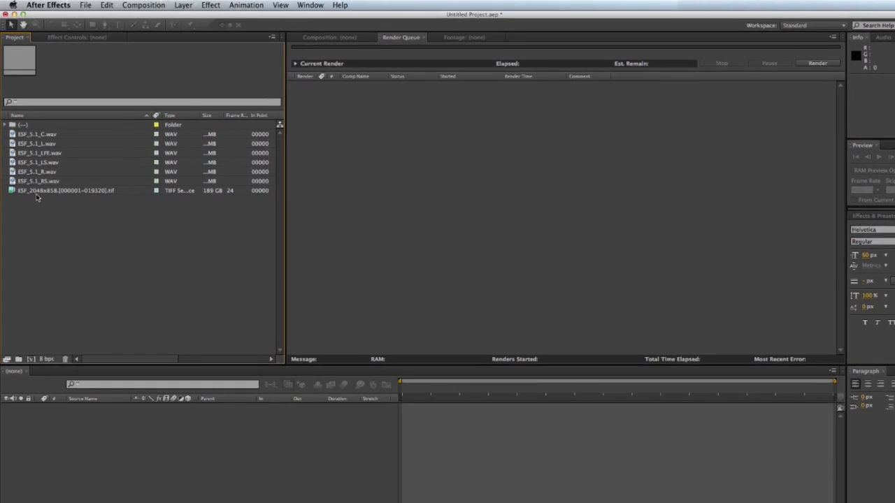
# - Select the ESF_2048x858 TIFF sequence to show its 2048x858, 24 fps, 19320-frame details
pyautogui.click(46, 215)
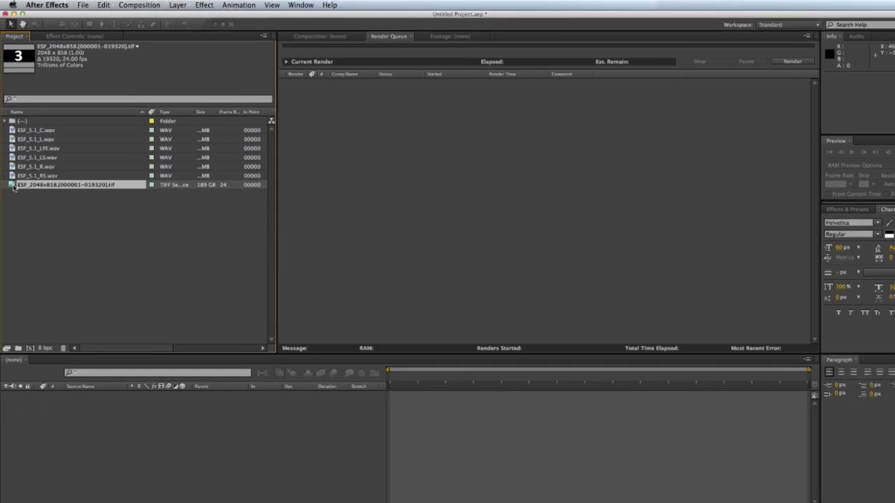
# - Make a composition from the ESF_2048x858 TIFF sequence and switch project depth from 8 to 16 bpc
pyautogui.moveTo(31, 261); pyautogui.dragTo(36, 315)
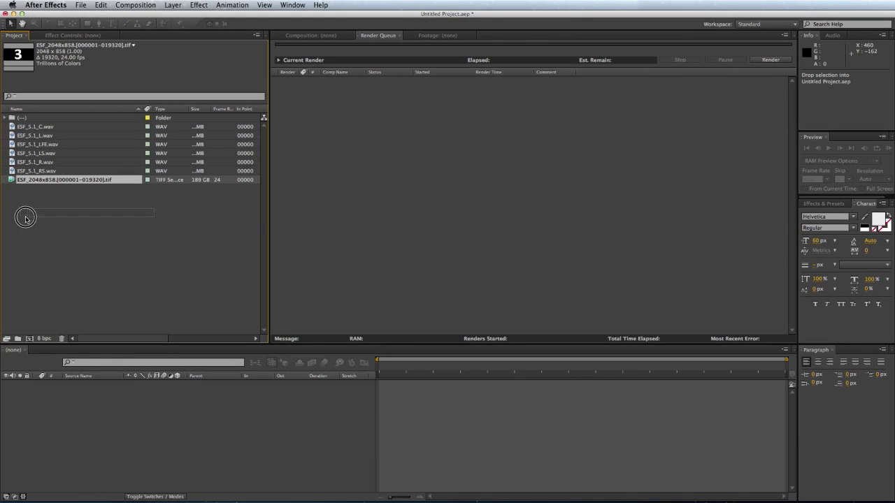
pyautogui.moveTo(25, 218); pyautogui.dragTo(31, 340)
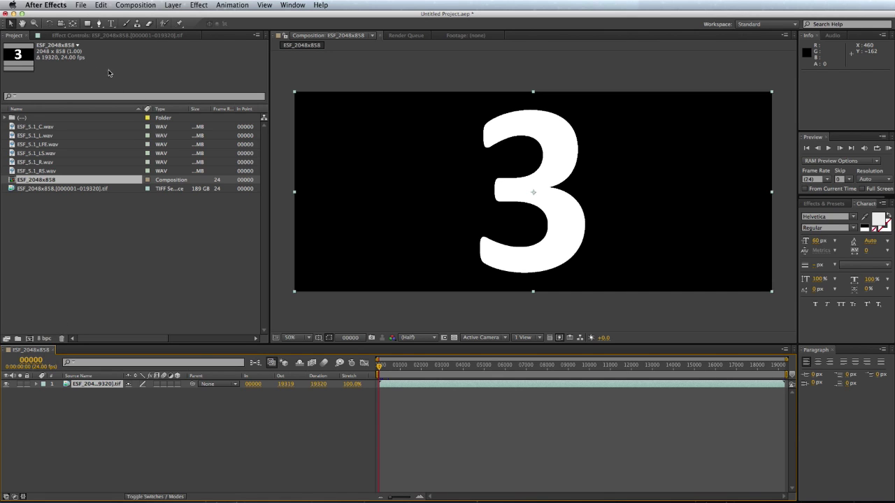
pyautogui.click(81, 5)
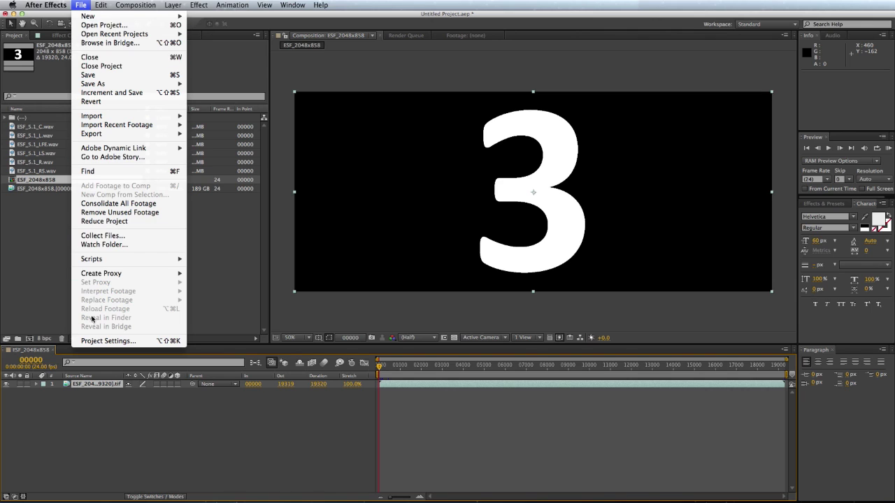
pyautogui.click(104, 341)
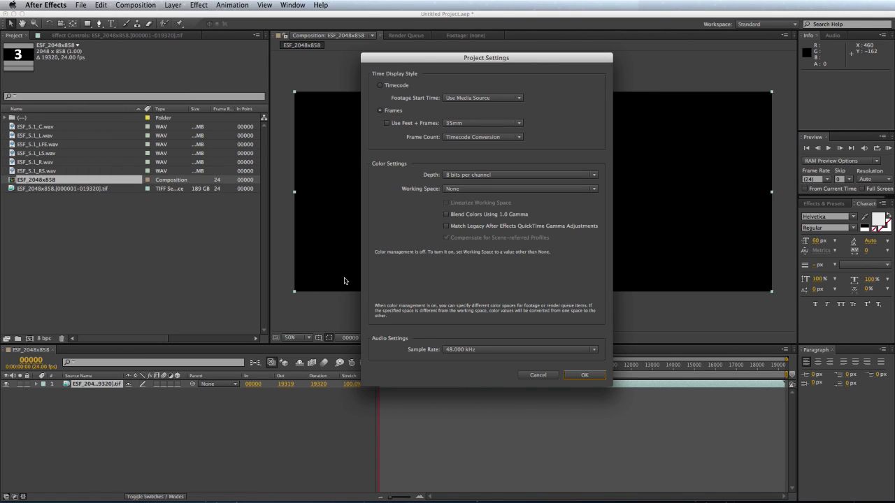
pyautogui.click(481, 176)
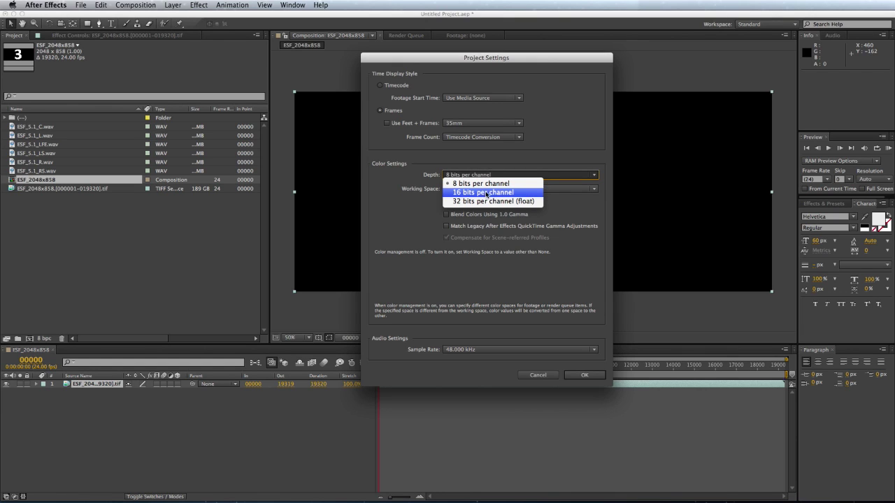
pyautogui.click(488, 193)
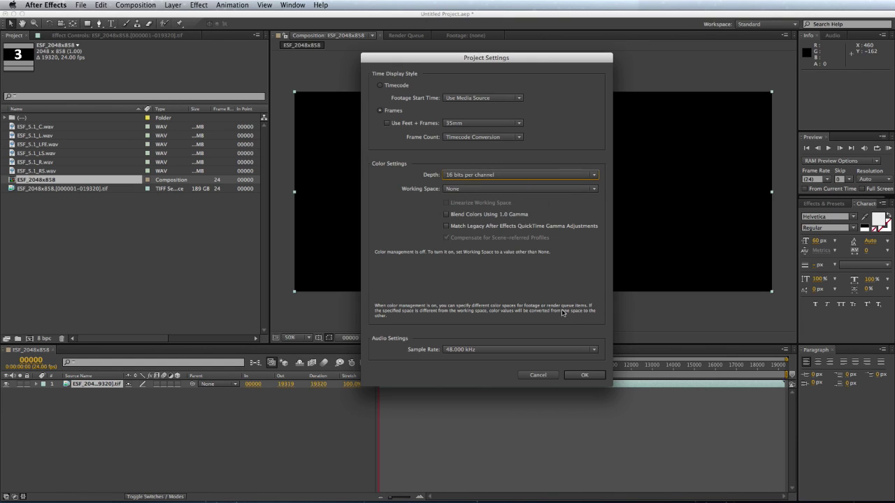
pyautogui.click(580, 375)
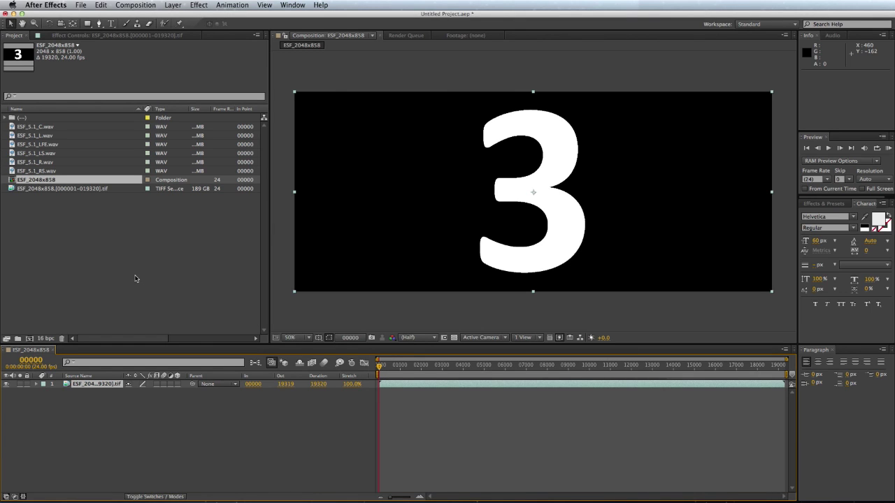
pyautogui.click(140, 6)
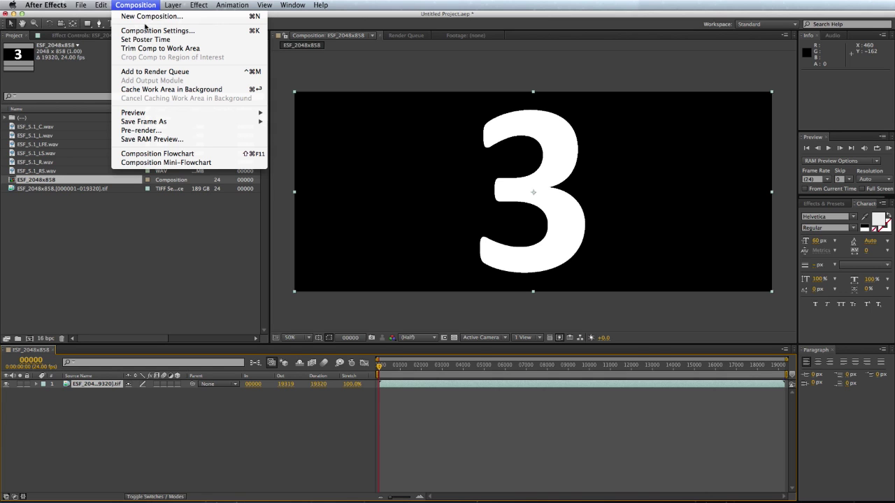
pyautogui.click(146, 31)
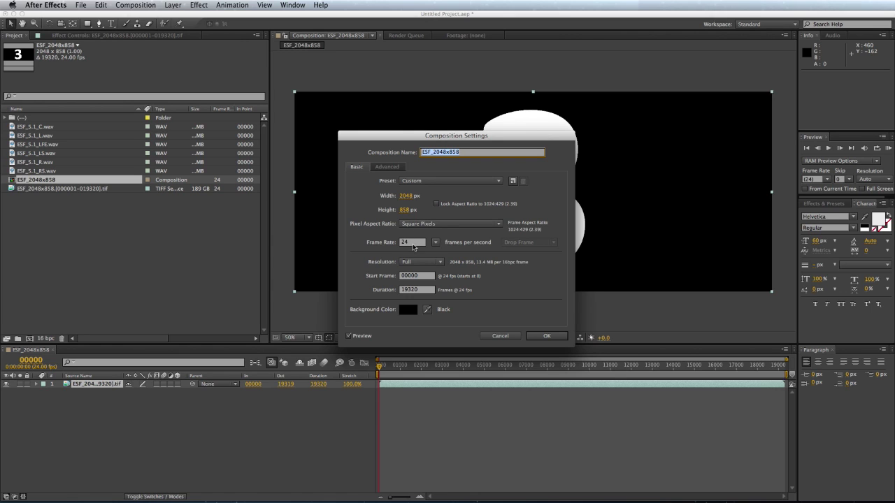
pyautogui.click(547, 336)
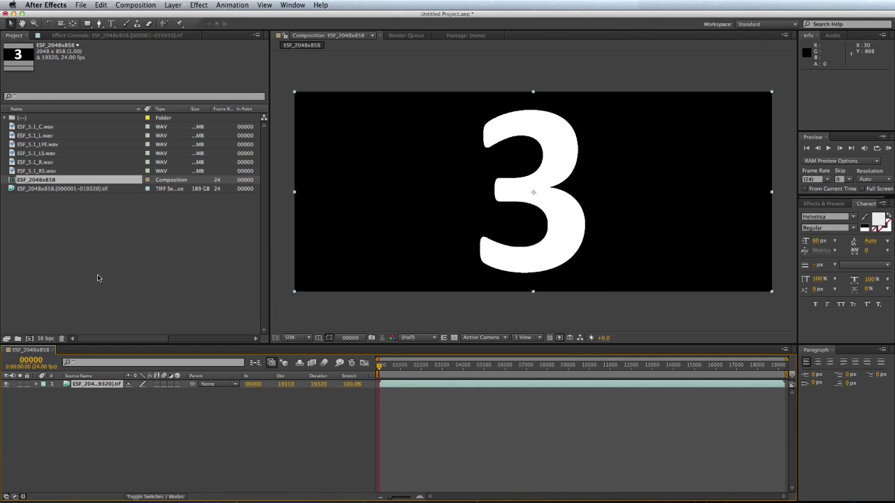
# - Add ESF_5.1_C.wav as a second layer and expand its Audio properties
pyautogui.moveTo(37, 131); pyautogui.dragTo(45, 399)
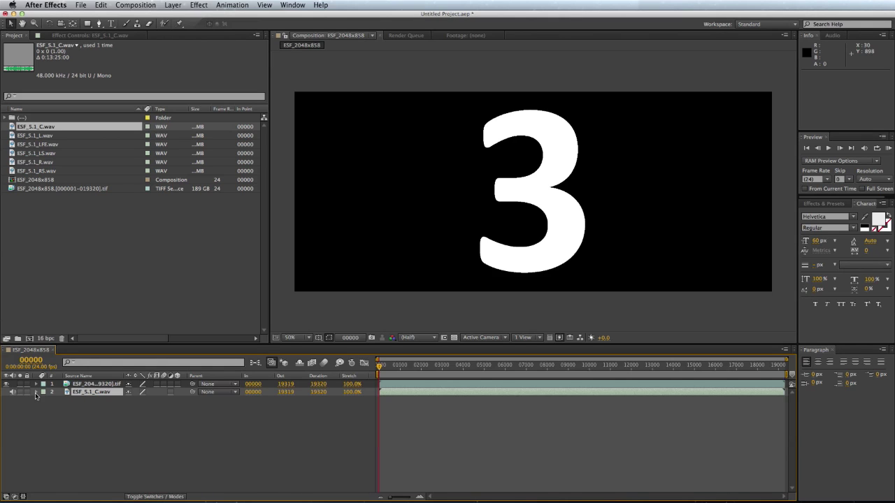
pyautogui.click(155, 422)
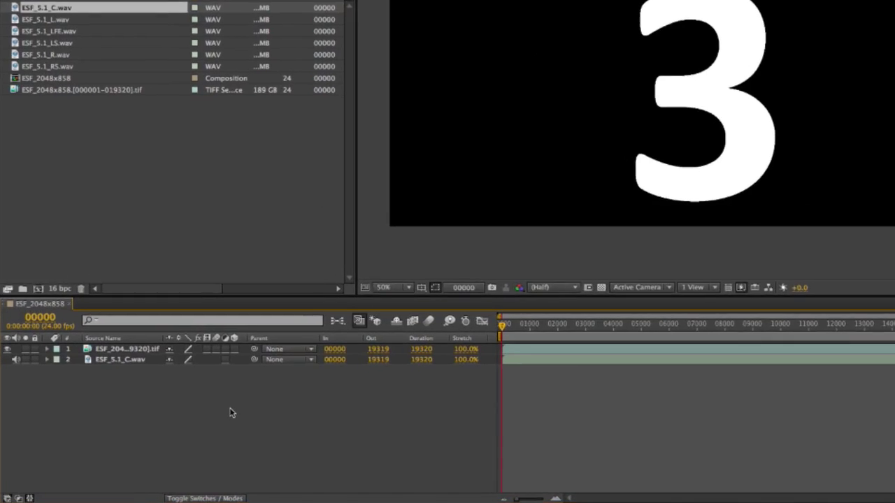
pyautogui.click(47, 359)
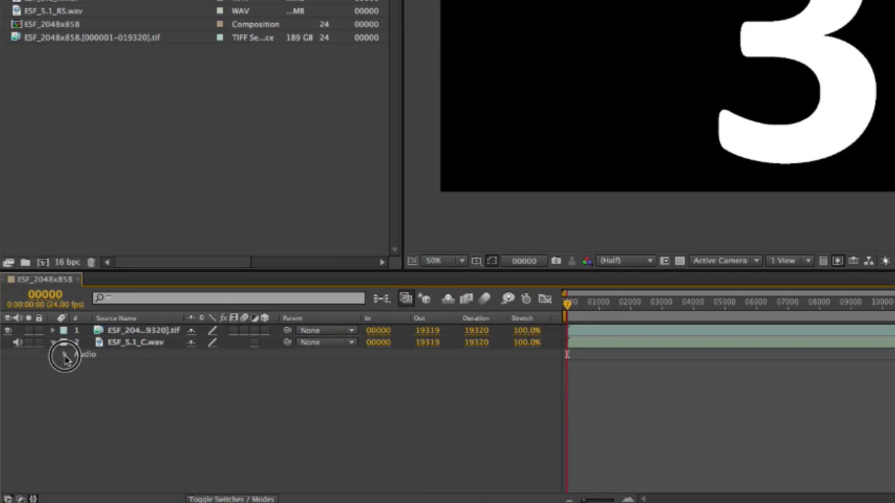
pyautogui.click(64, 355)
# - Zoom to single frames, inspect the waveform at frame 00001, then collapse the audio layer
pyautogui.click(628, 499)
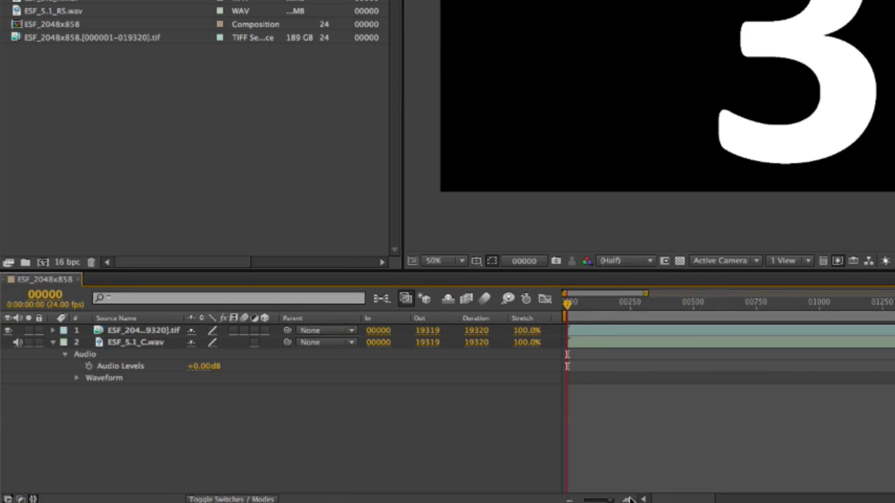
pyautogui.moveTo(628, 499); pyautogui.dragTo(625, 491)
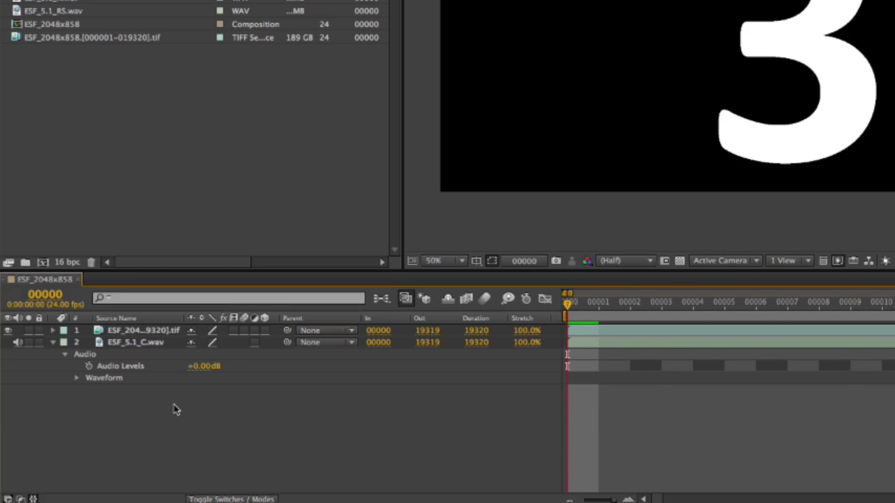
pyautogui.click(77, 379)
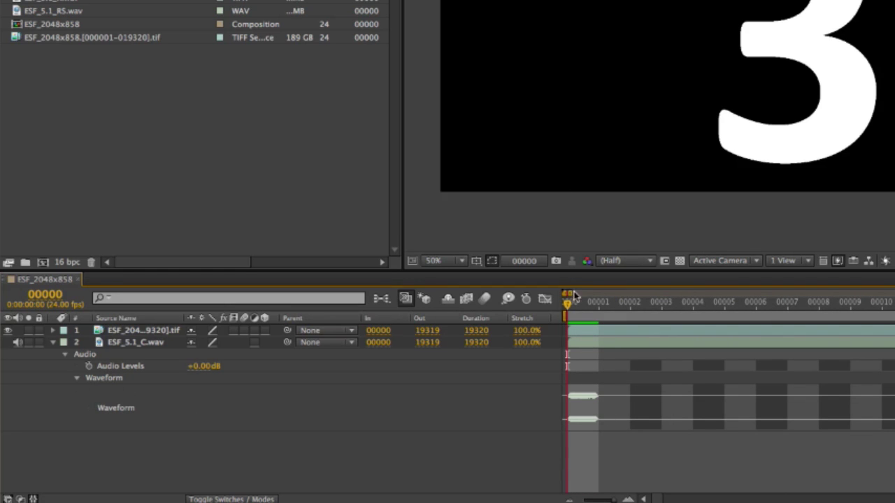
pyautogui.moveTo(570, 301)
pyautogui.mouseDown()
pyautogui.moveTo(589, 309)
pyautogui.moveTo(566, 304)
pyautogui.moveTo(585, 306)
pyautogui.moveTo(570, 314)
pyautogui.mouseUp()
pyautogui.click(53, 343)
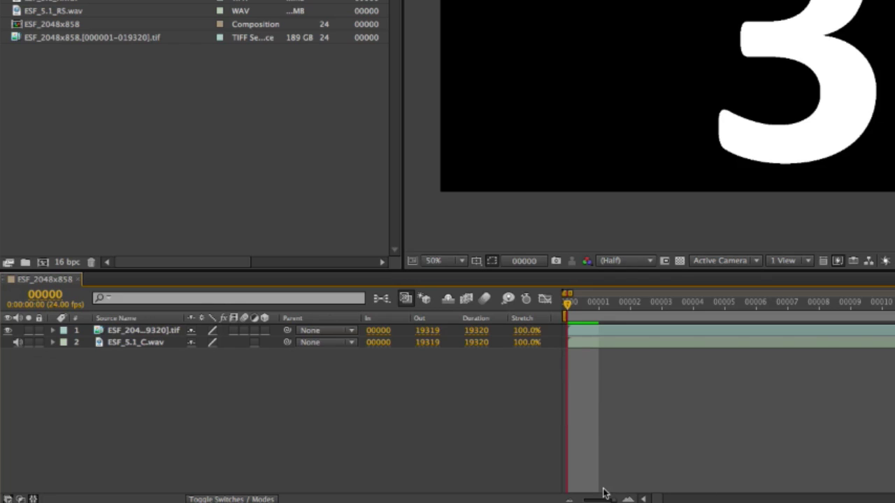
pyautogui.moveTo(605, 493); pyautogui.dragTo(543, 484)
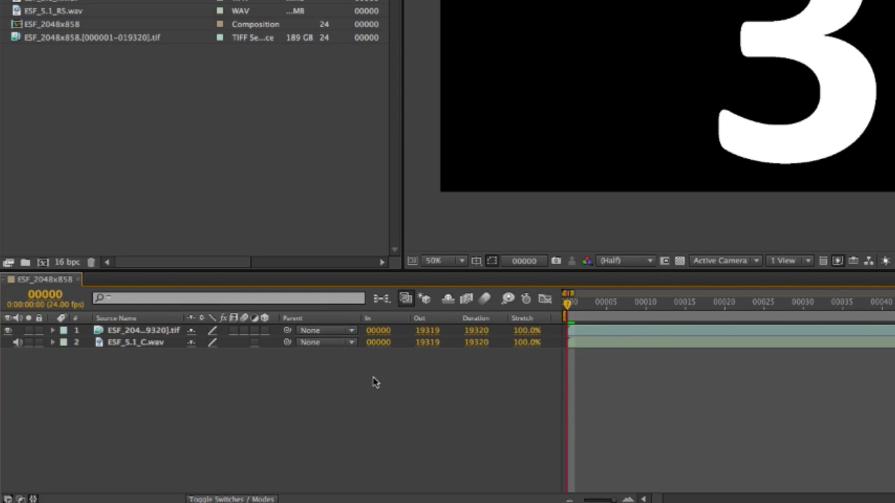
pyautogui.click(147, 347)
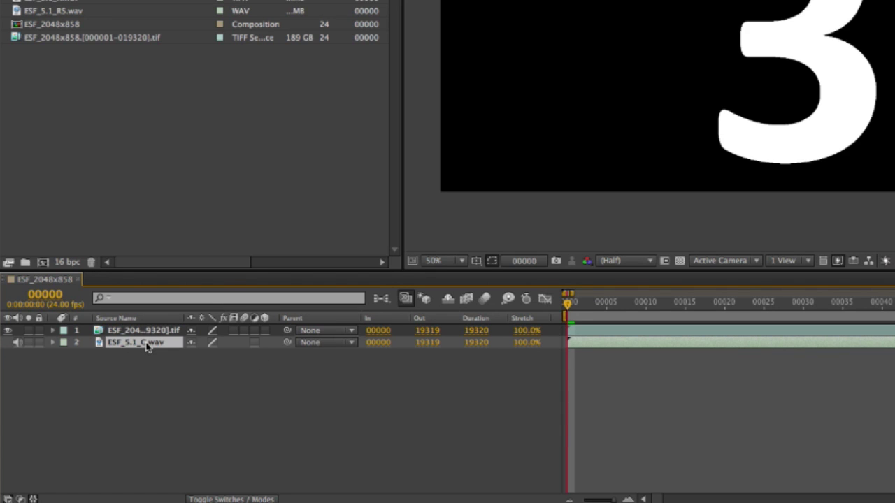
# - Delete the audio layer and set the TIFF layer's In point to -48, ending at 19271
pyautogui.press('Delete')
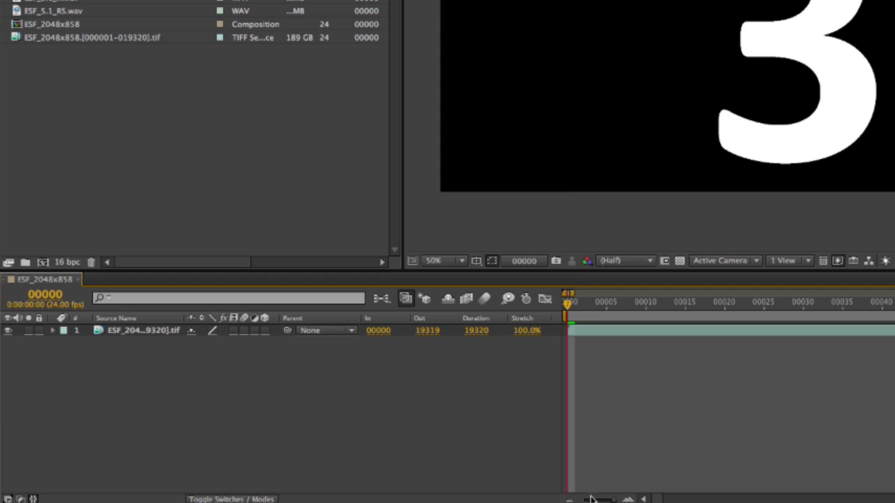
pyautogui.moveTo(591, 499); pyautogui.dragTo(583, 494)
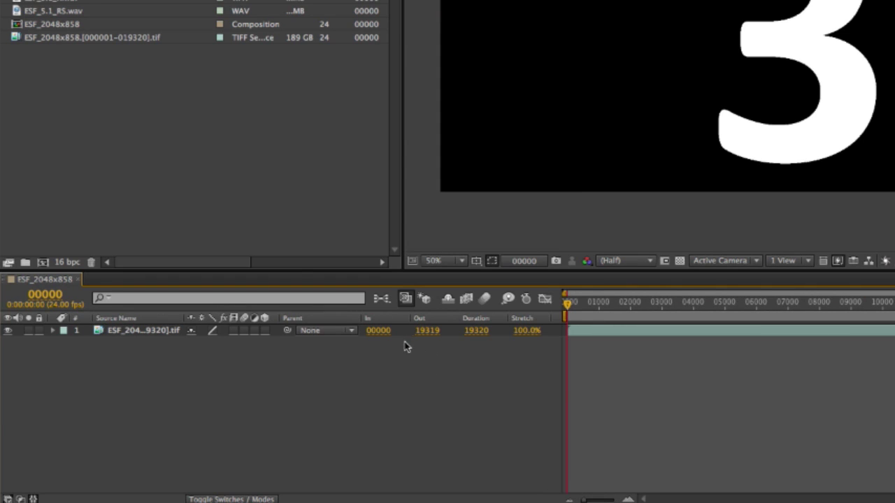
pyautogui.click(374, 338)
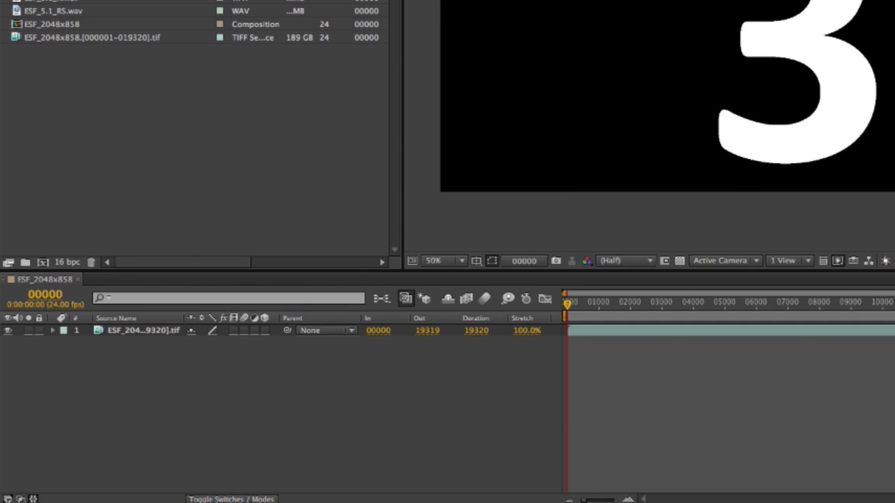
pyautogui.moveTo(776, 157); pyautogui.dragTo(641, 85)
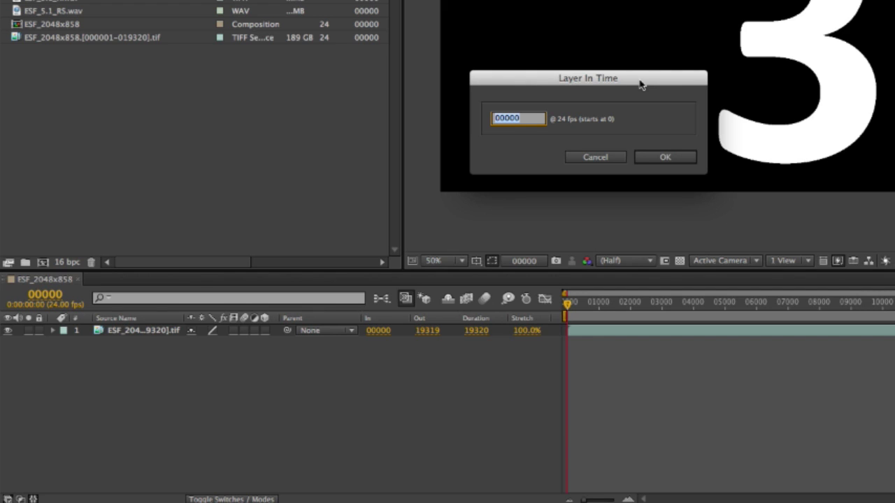
pyautogui.press('BackSpace')
pyautogui.write('-48')
pyautogui.click(665, 158)
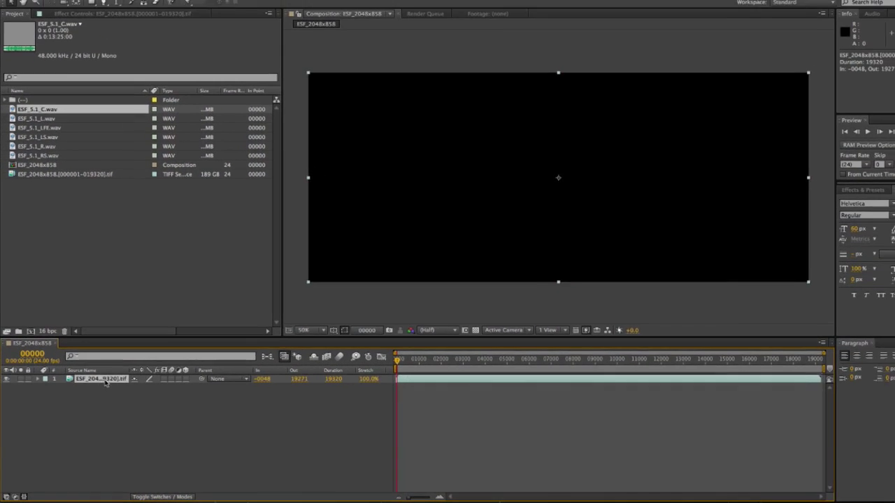
pyautogui.press('o')
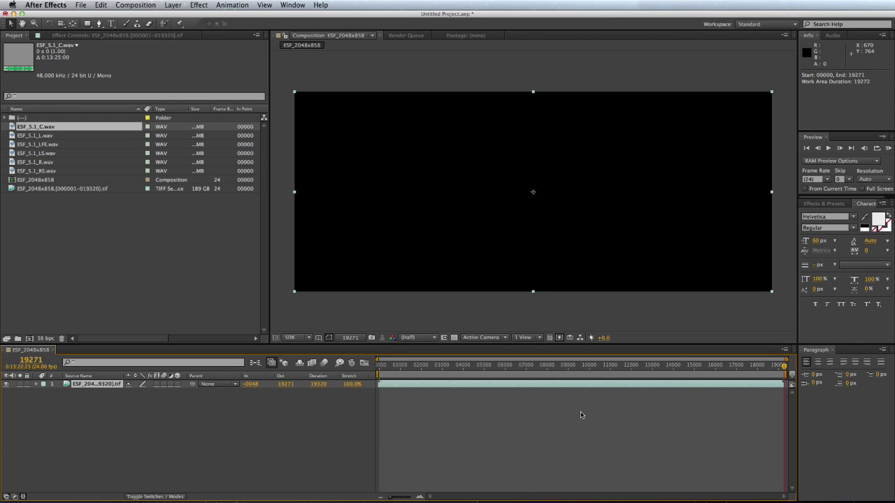
# - Delete the six 5.1 WAV files from the project and add ESF_2048x858 to the Render Queue
pyautogui.keyDown('shift'); pyautogui.click(52, 171); pyautogui.keyUp('shift')
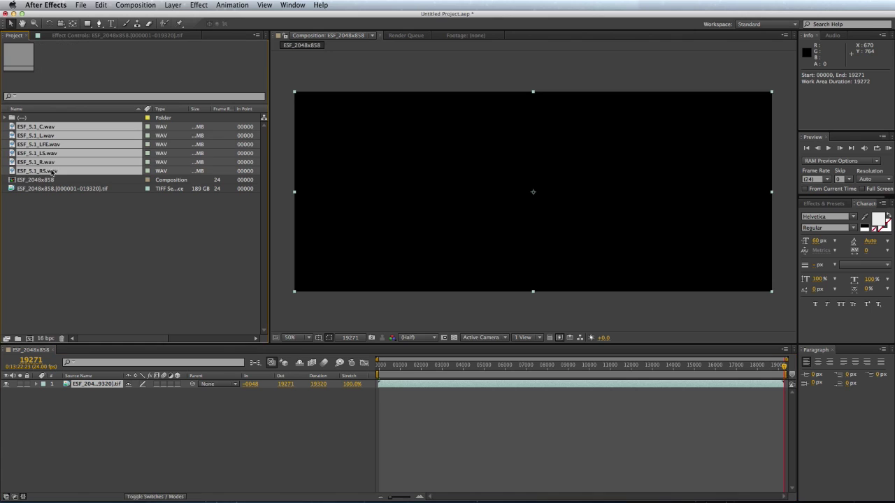
pyautogui.press('Delete')
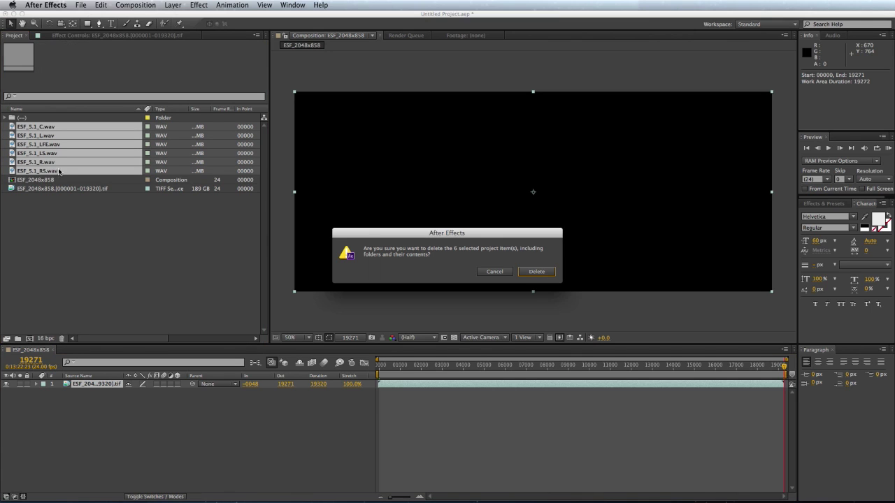
pyautogui.click(536, 272)
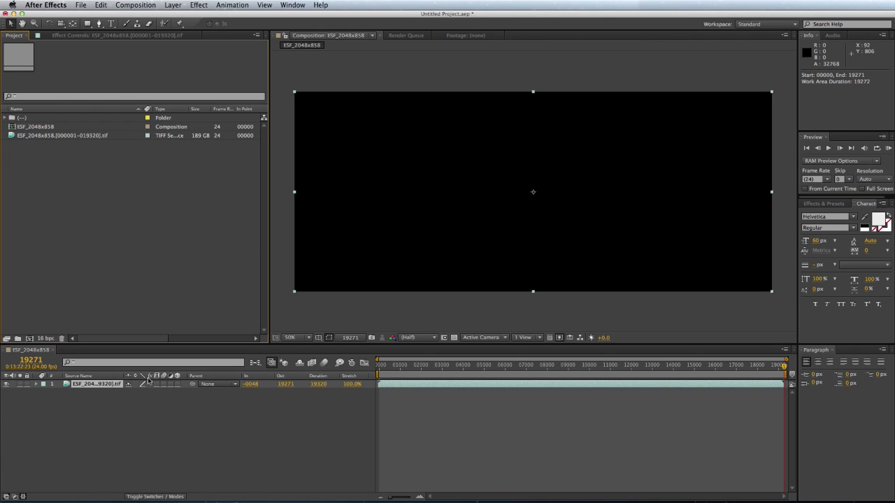
pyautogui.click(102, 409)
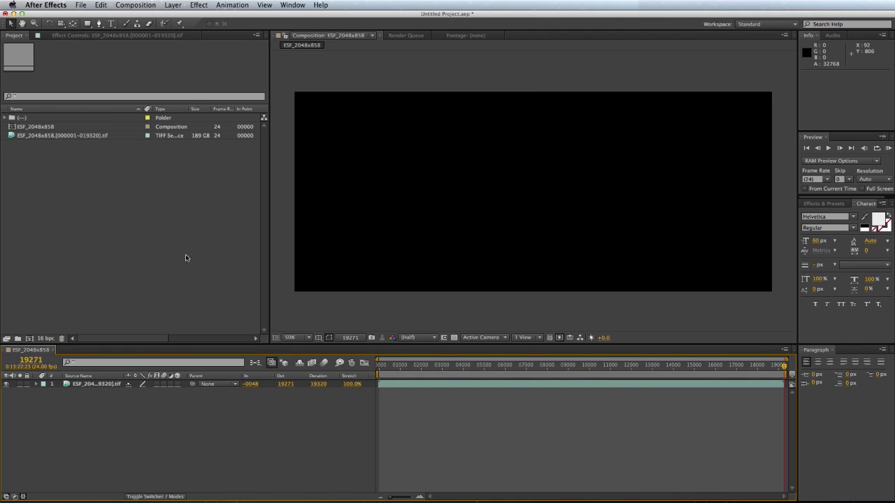
pyautogui.click(136, 5)
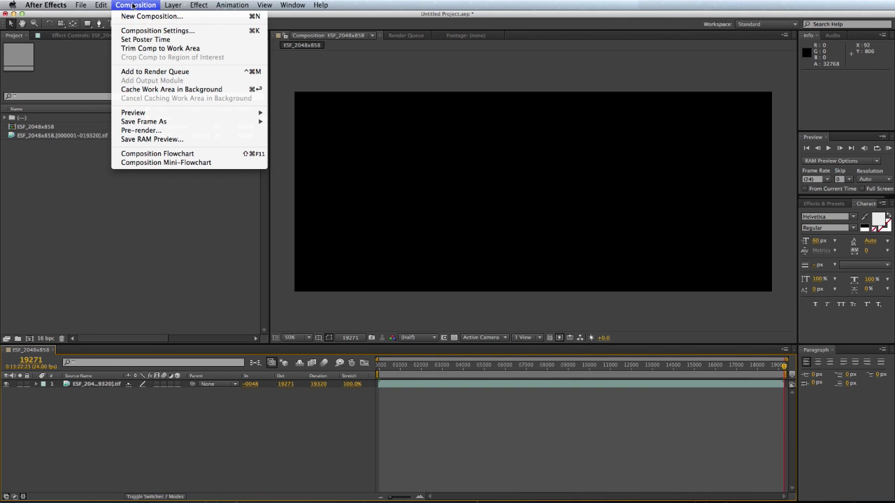
pyautogui.click(156, 73)
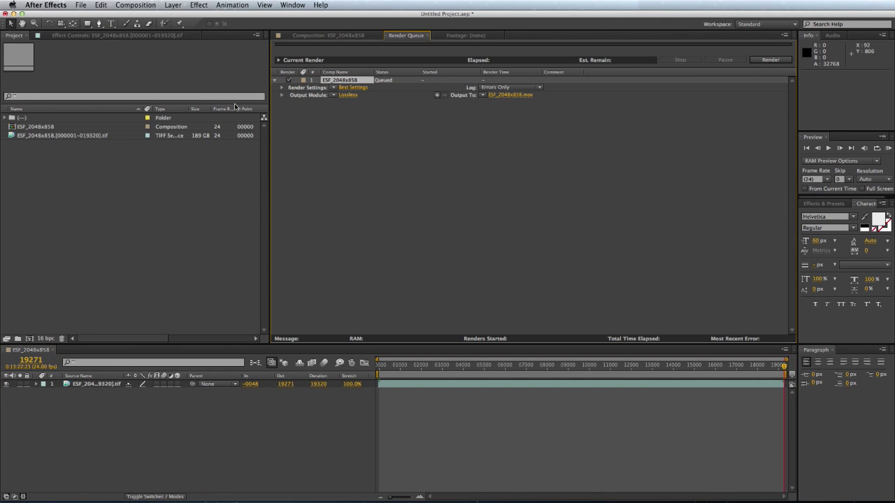
# - Set the output module to CuteDCP format, Trillions of Colors depth, with Audio Output enabled
pyautogui.click(348, 95)
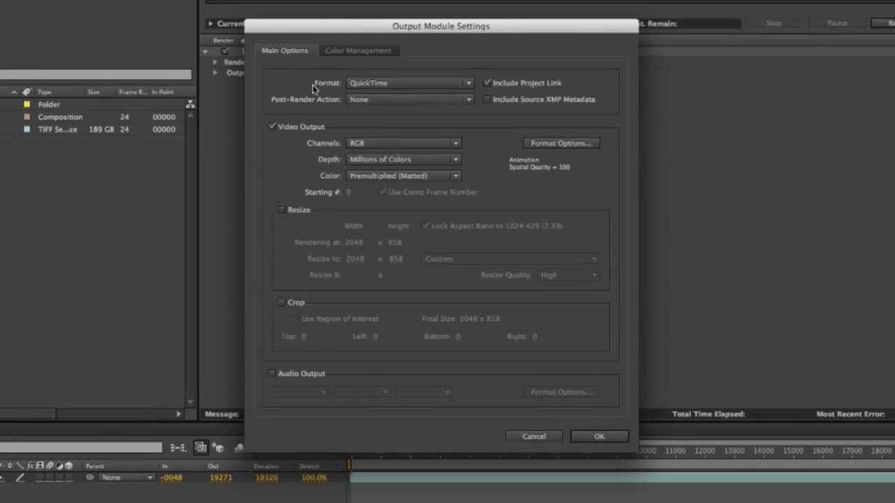
pyautogui.click(377, 82)
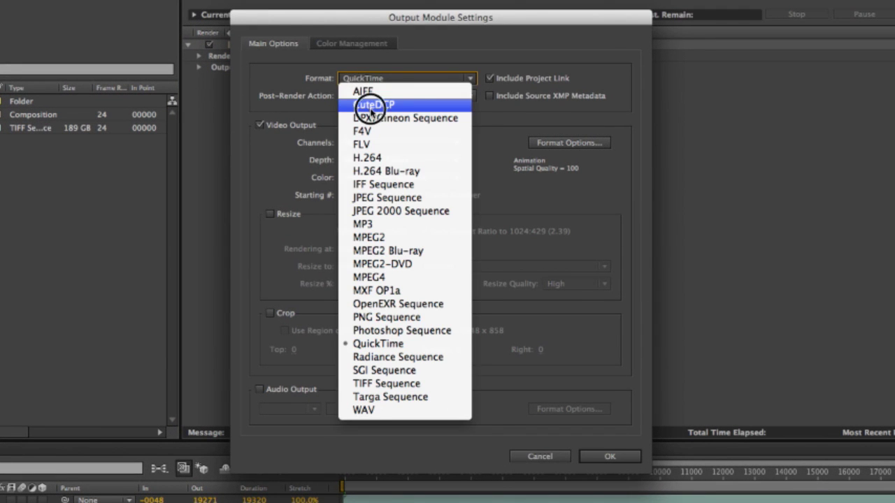
pyautogui.click(371, 107)
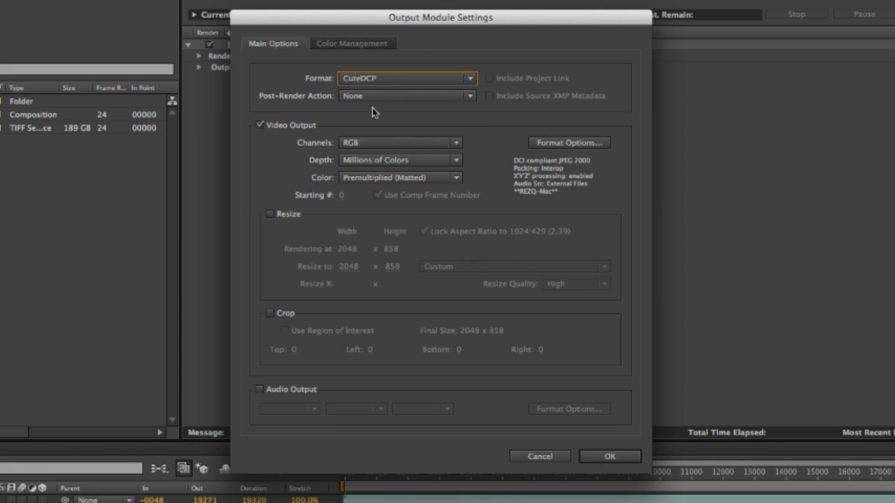
pyautogui.click(384, 160)
pyautogui.click(390, 218)
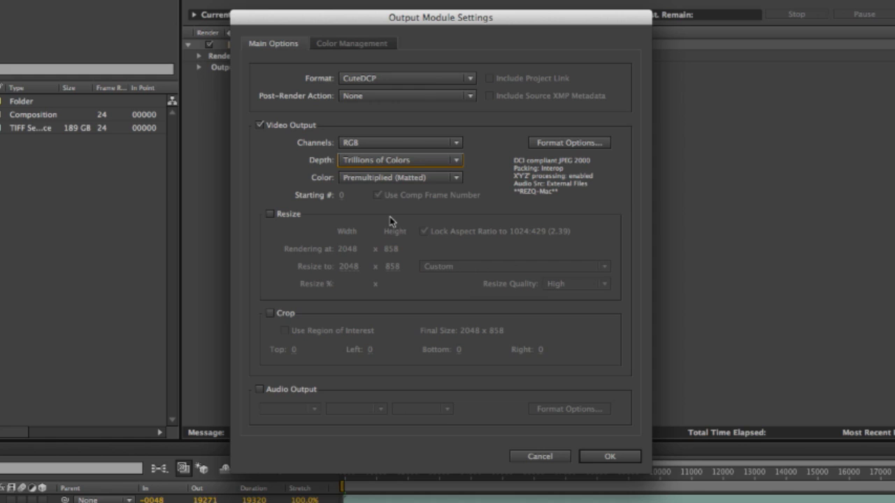
pyautogui.click(286, 390)
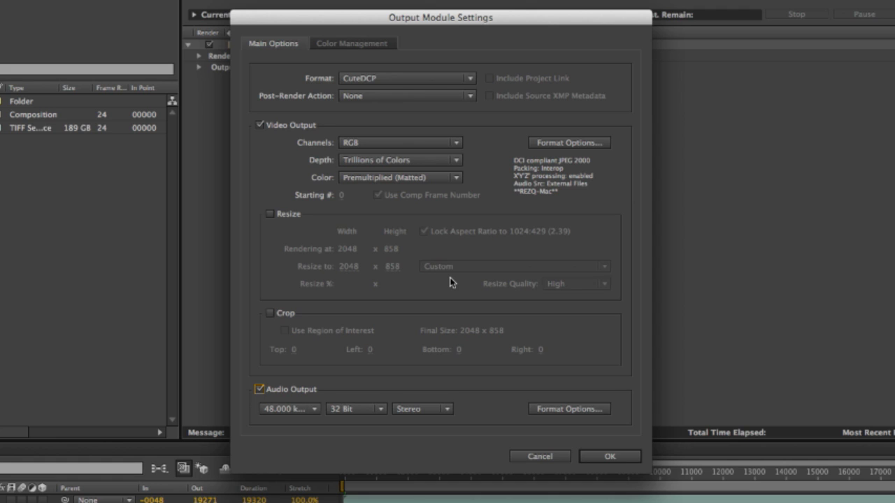
pyautogui.click(559, 145)
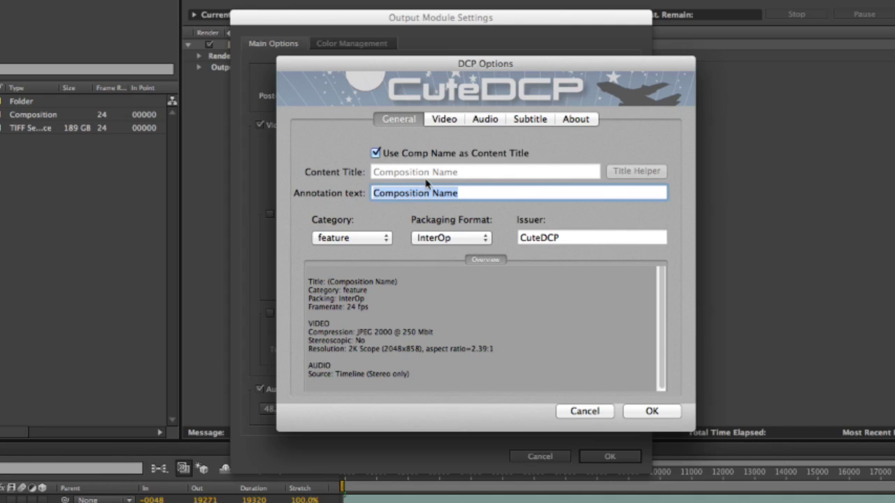
# - Uncheck Use Comp Name as Content Title in the DCP General options
pyautogui.click(392, 155)
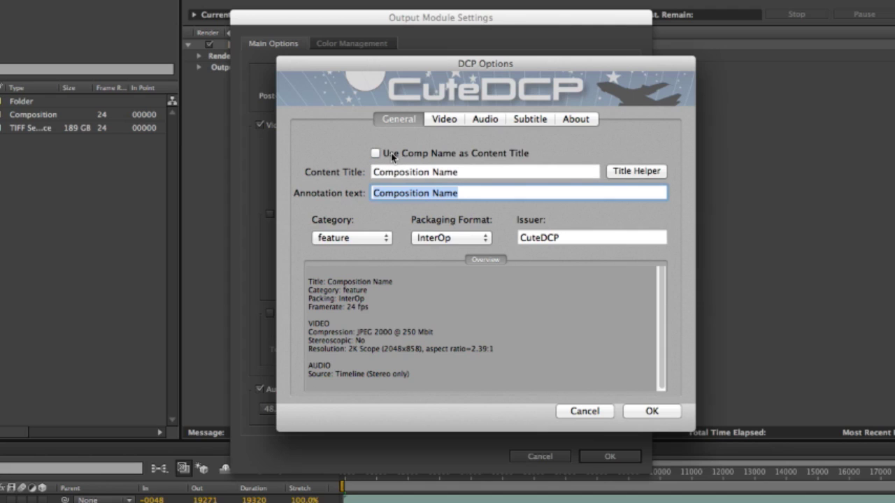
# - In the Title Helper, enter title FAREWELL, content type Short Subject, and Scope 2.39:1 2K aspect
pyautogui.click(637, 172)
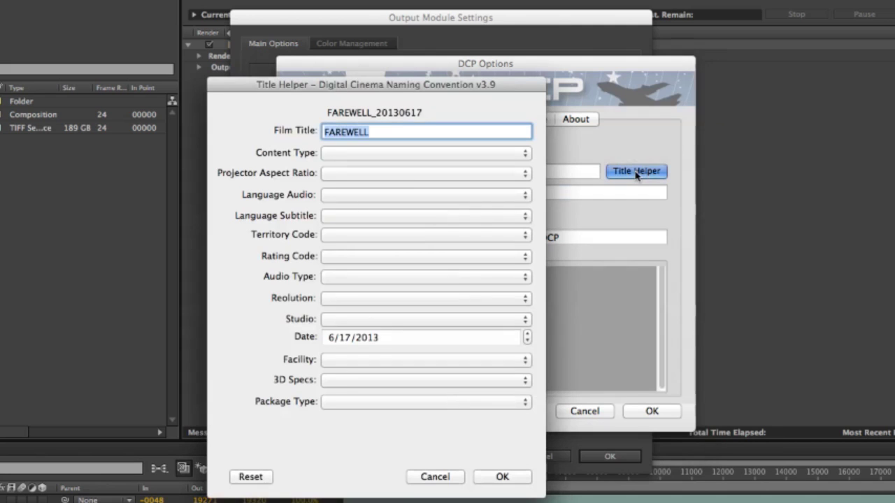
pyautogui.moveTo(469, 85); pyautogui.dragTo(562, 76)
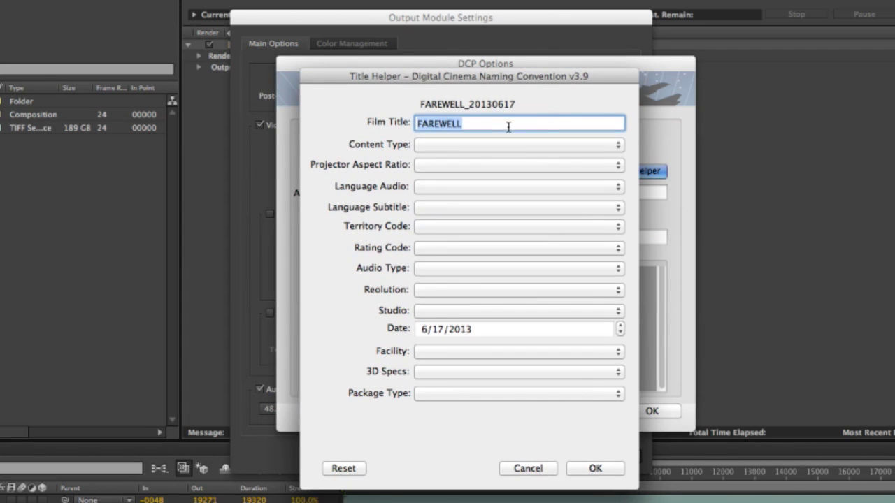
pyautogui.press('BackSpace')
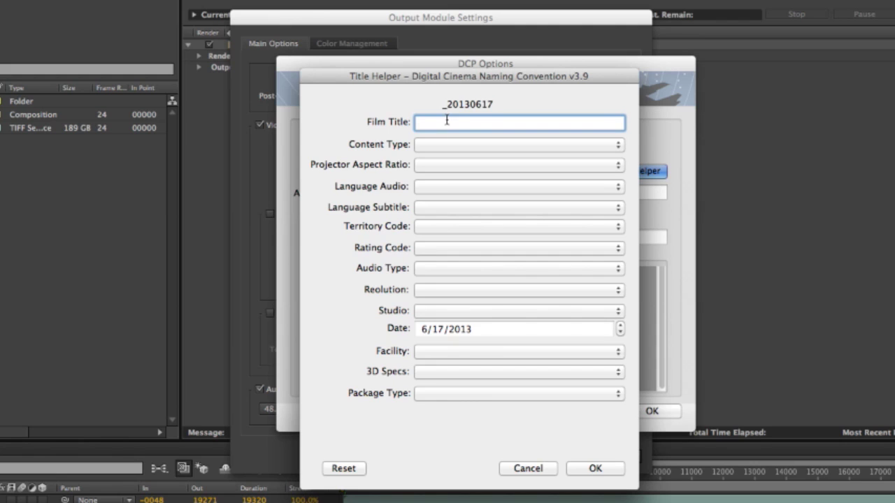
pyautogui.write('FAREWELL')
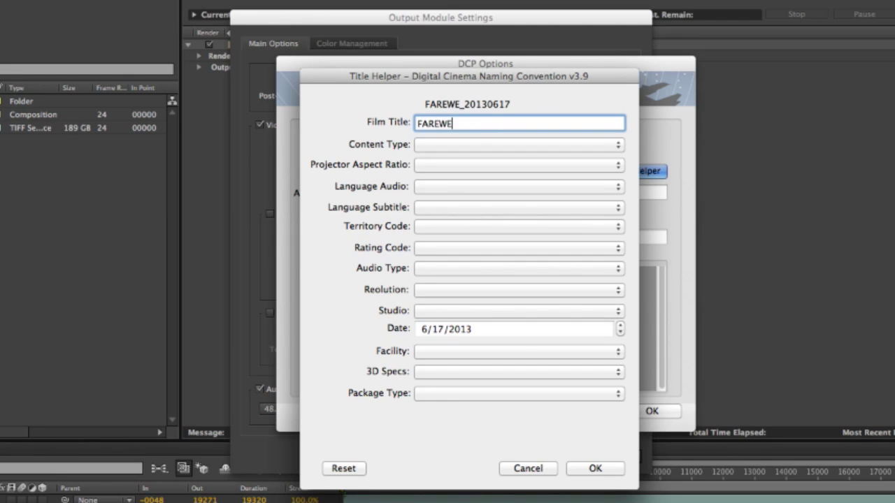
pyautogui.click(444, 145)
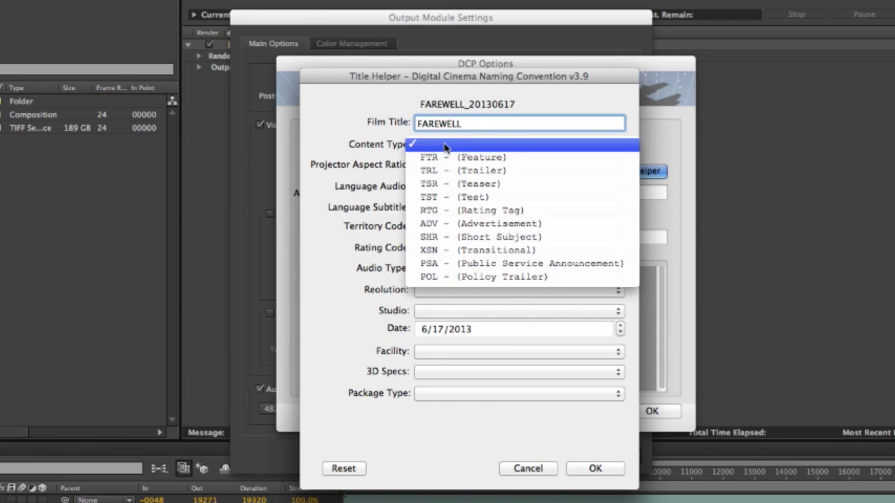
pyautogui.click(458, 239)
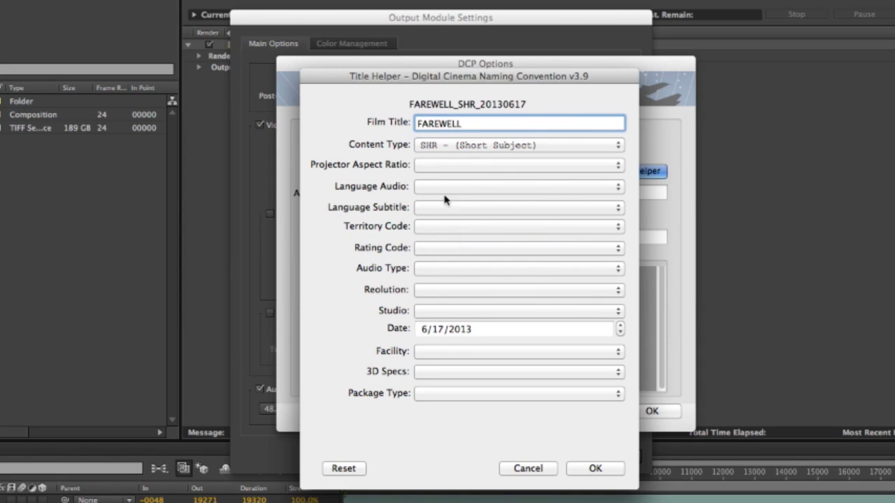
pyautogui.click(448, 168)
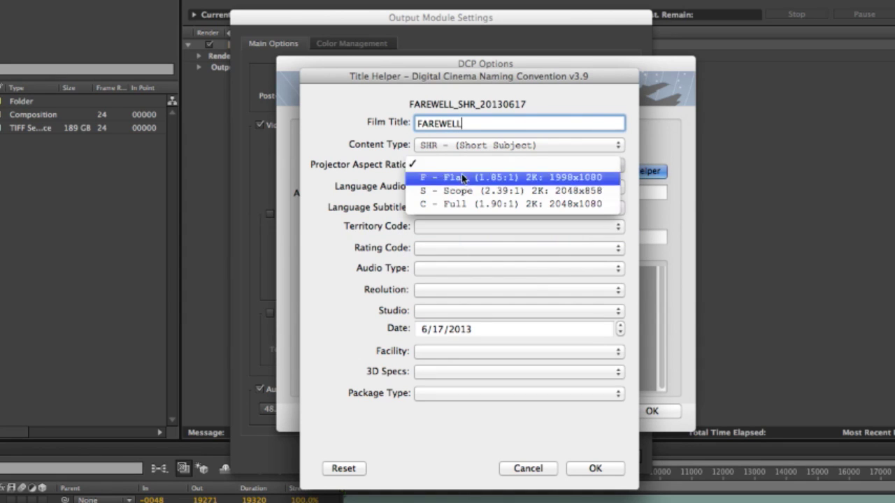
pyautogui.click(467, 193)
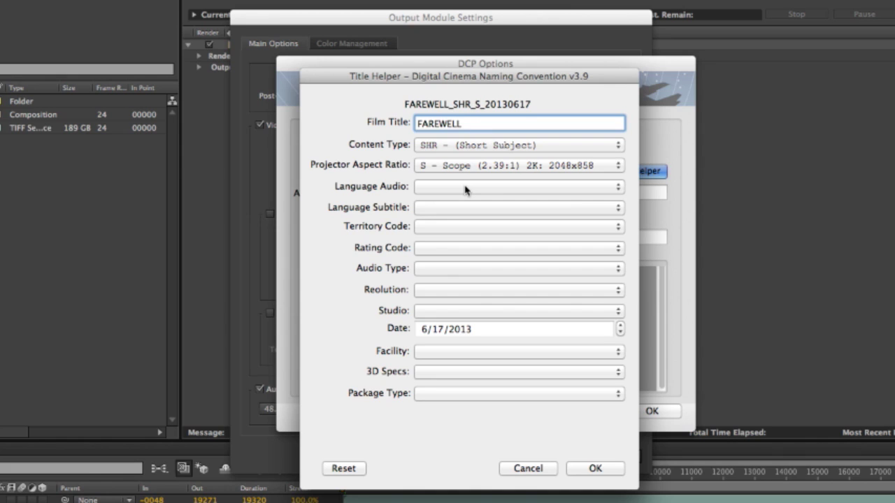
# - Set the audio language to Swedish and mark the package as having no subtitles
pyautogui.click(466, 190)
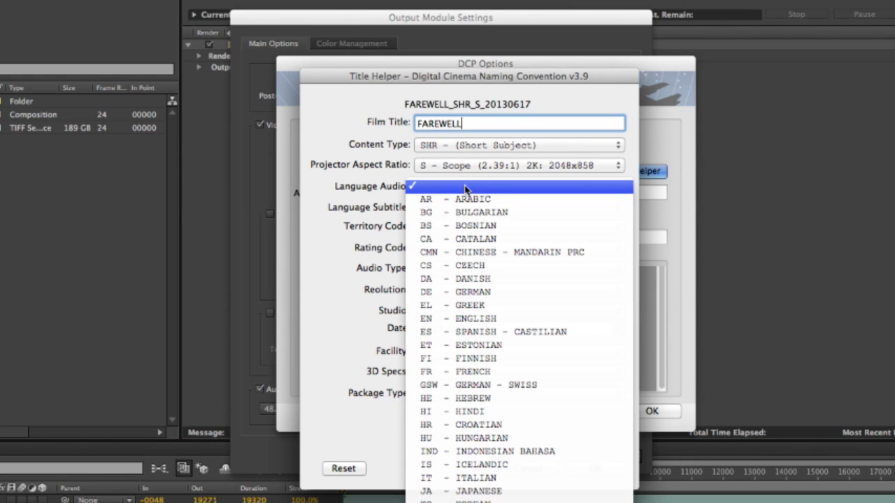
pyautogui.scroll(-5, 493, 349)
pyautogui.scroll(-5, 493, 370)
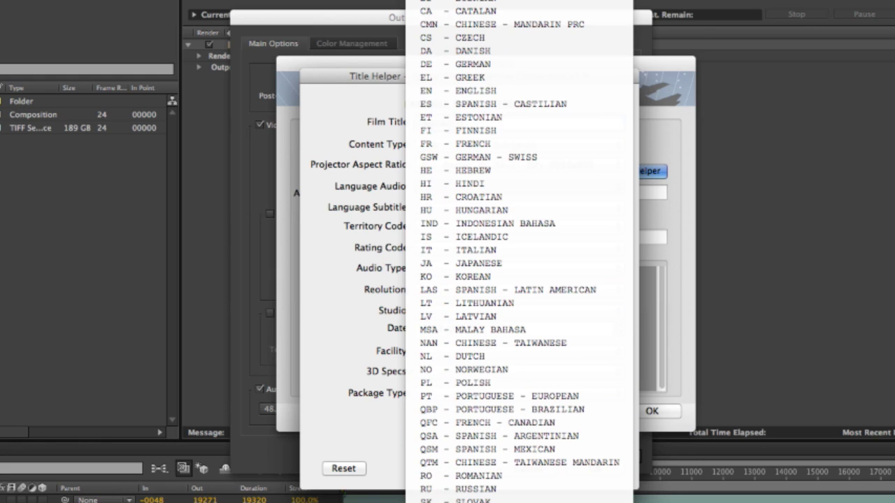
pyautogui.click(490, 493)
pyautogui.click(454, 205)
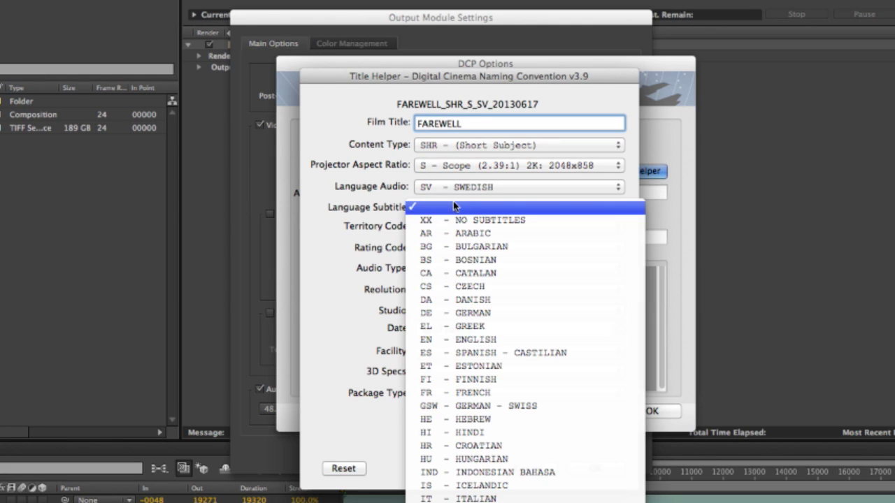
pyautogui.click(516, 221)
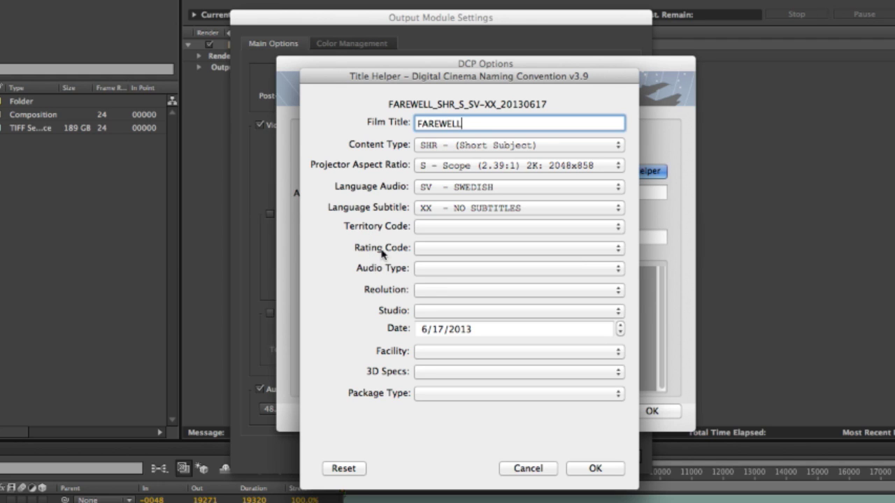
# - Set audio type 5.1, resolution 2K, package type Original Version, and accept the generated title
pyautogui.click(446, 270)
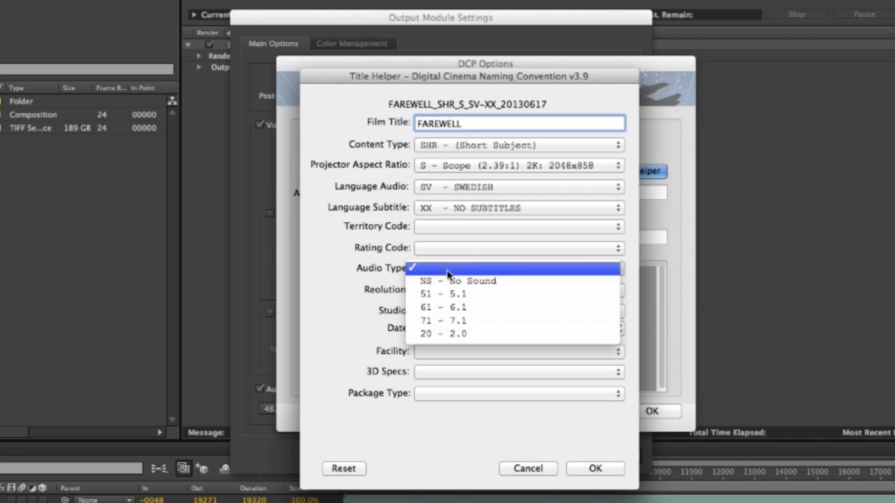
pyautogui.click(454, 295)
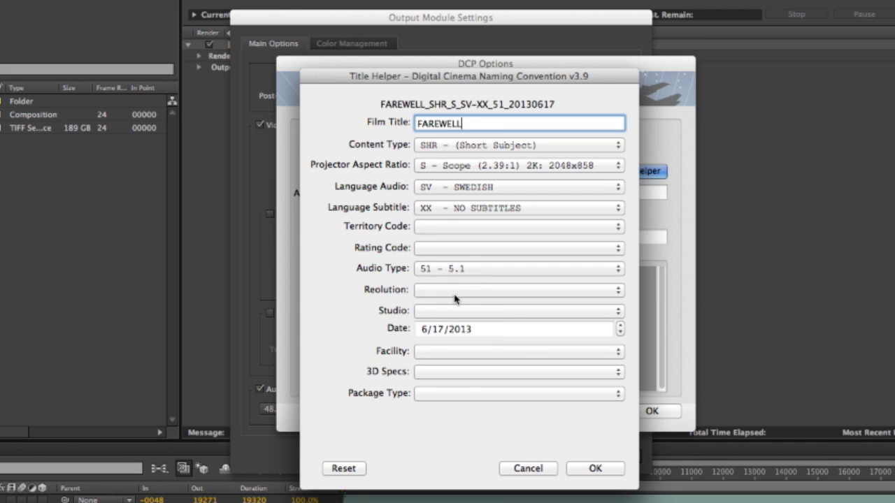
pyautogui.click(454, 296)
pyautogui.click(458, 305)
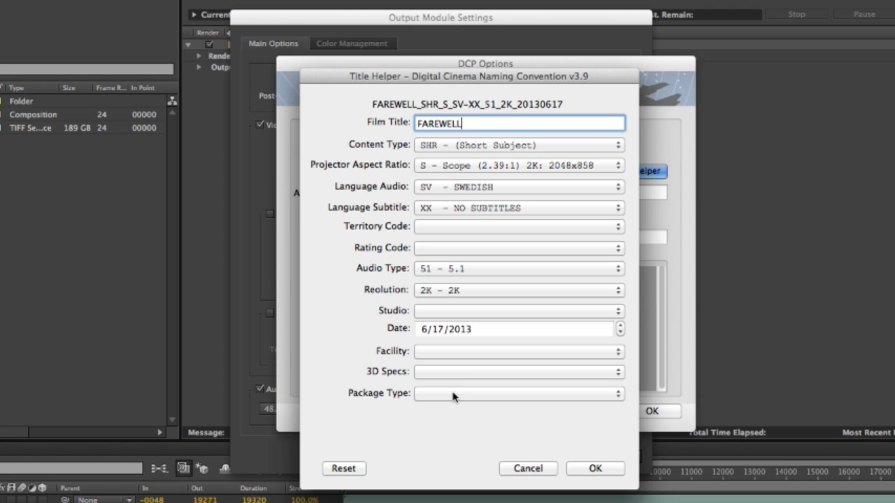
pyautogui.click(453, 395)
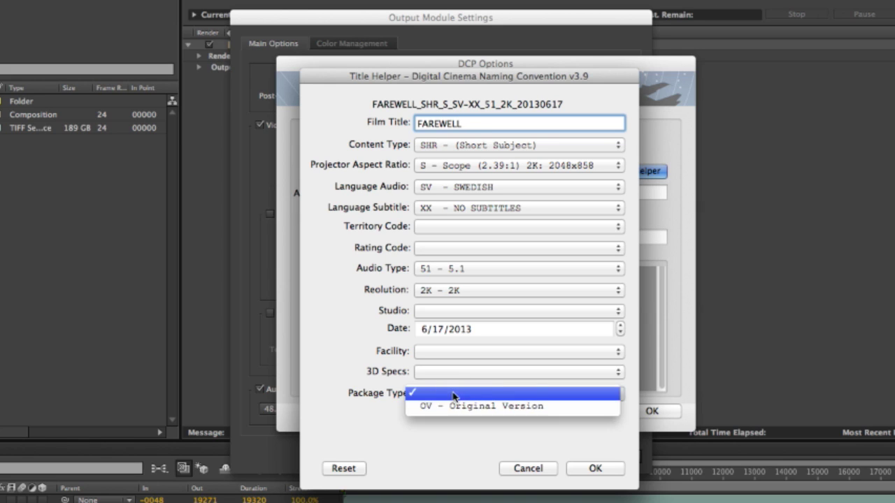
pyautogui.click(455, 401)
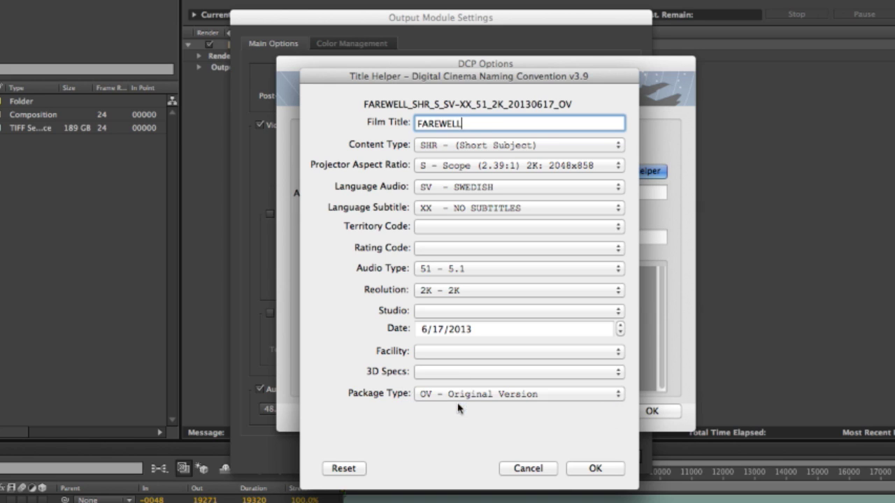
pyautogui.click(595, 469)
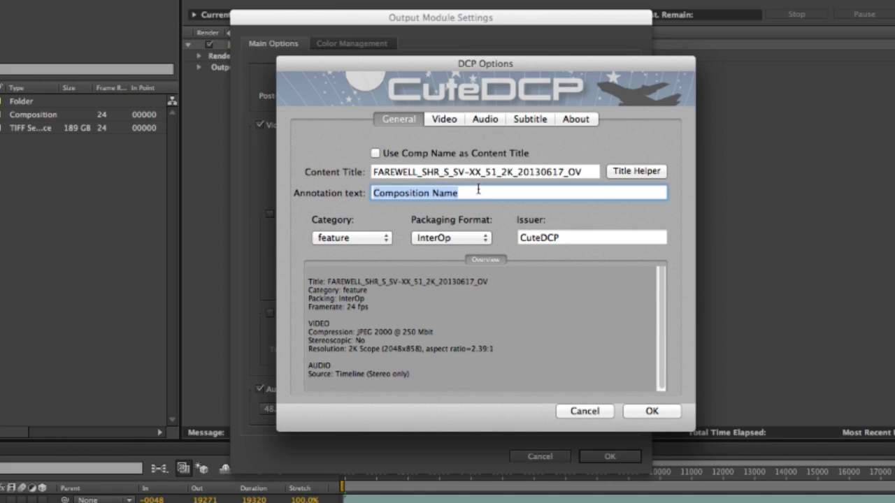
# - Enter annotation text 'FAREWELL test1', choose category short, and leave packaging on InterOp
pyautogui.write('FAREWELL test')
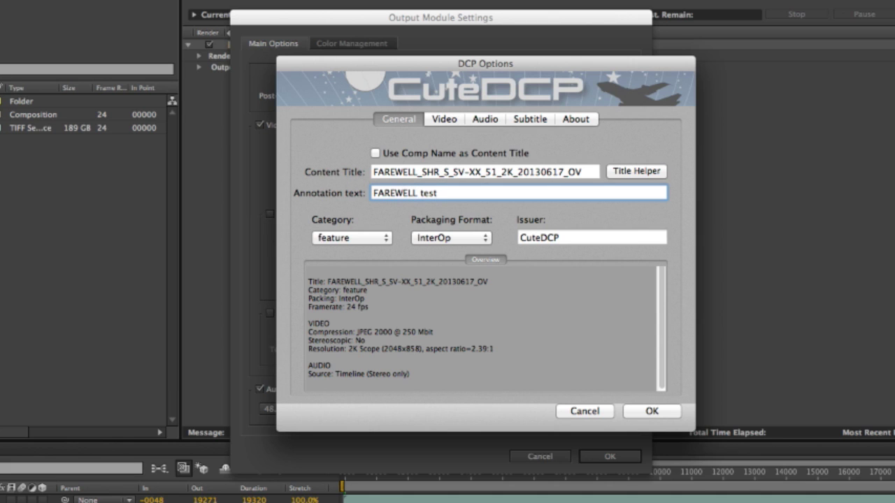
pyautogui.write('1')
pyautogui.click(385, 239)
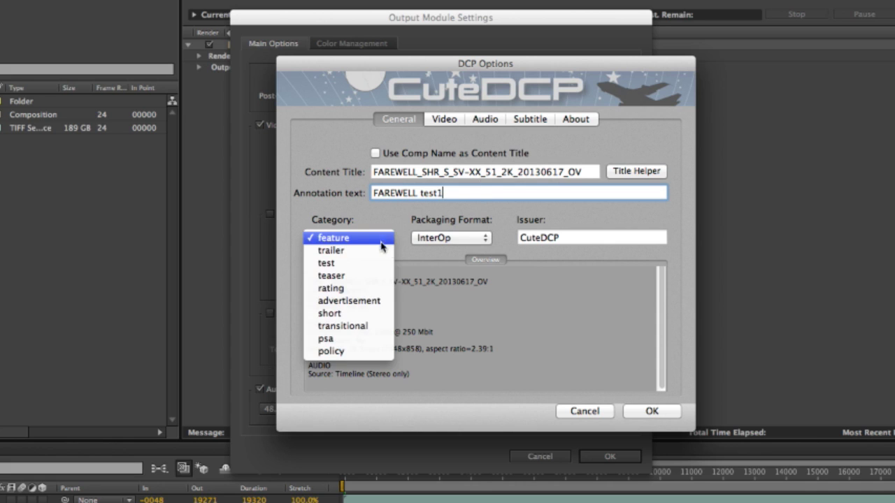
pyautogui.click(351, 313)
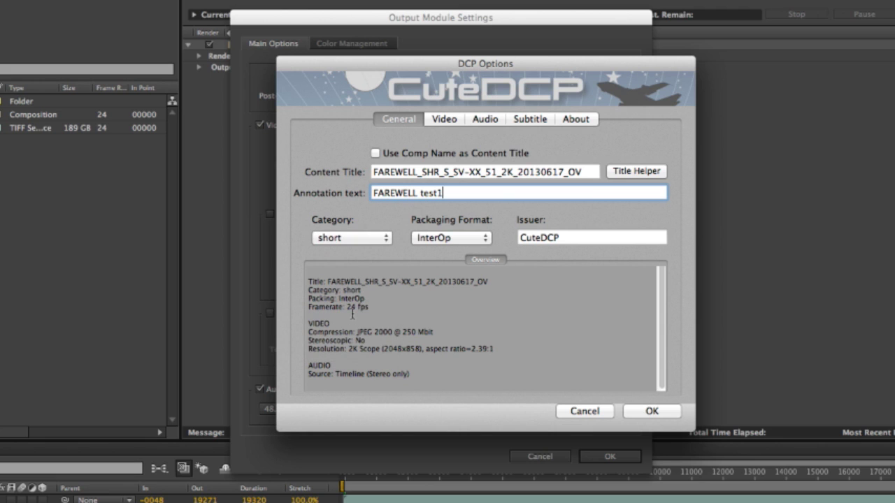
pyautogui.click(486, 239)
pyautogui.click(486, 239)
# - On the Video tab, keep x'y'z' colour conversion enabled and the bitrate at 250 Mbit/s
pyautogui.click(451, 121)
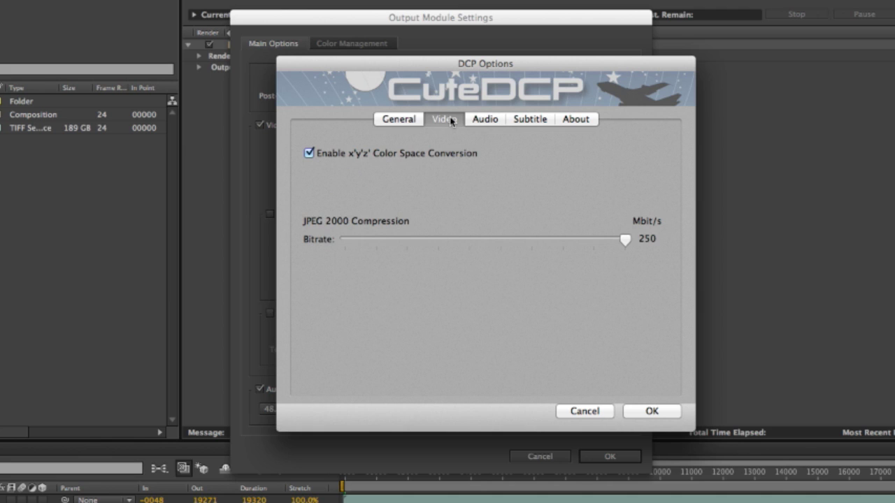
pyautogui.click(410, 155)
pyautogui.click(410, 155)
pyautogui.moveTo(625, 241); pyautogui.dragTo(663, 241)
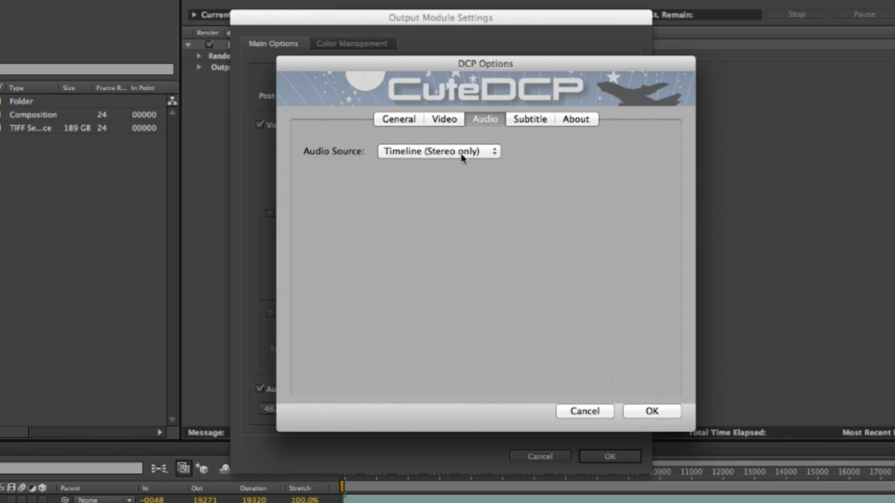
# - Switch the CuteDCP audio source to External Files for 5.1 Surround
pyautogui.click(492, 153)
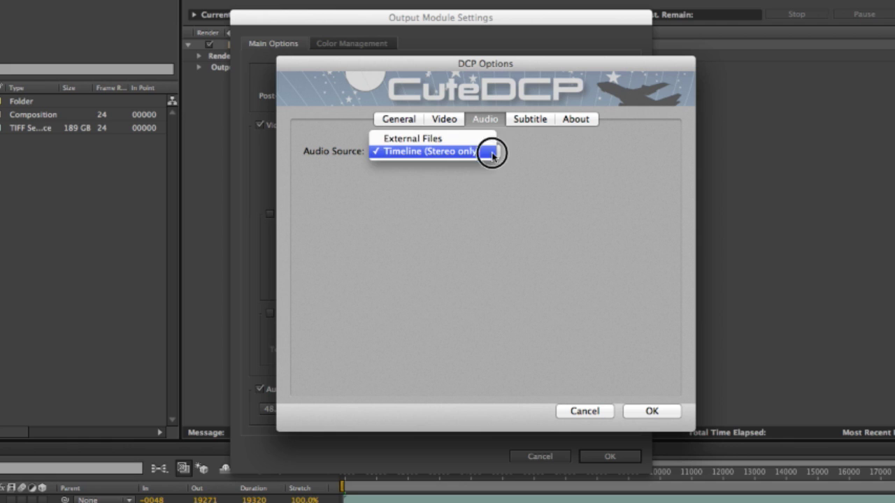
pyautogui.click(449, 139)
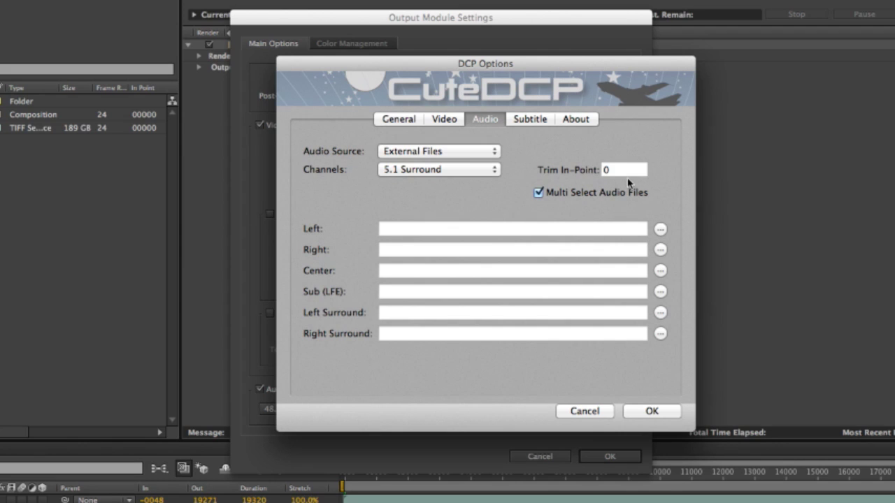
# - Load ESF_5.1_L.wav to fill all six 5.1 channel slots and set Trim In-Point to 48
pyautogui.click(660, 231)
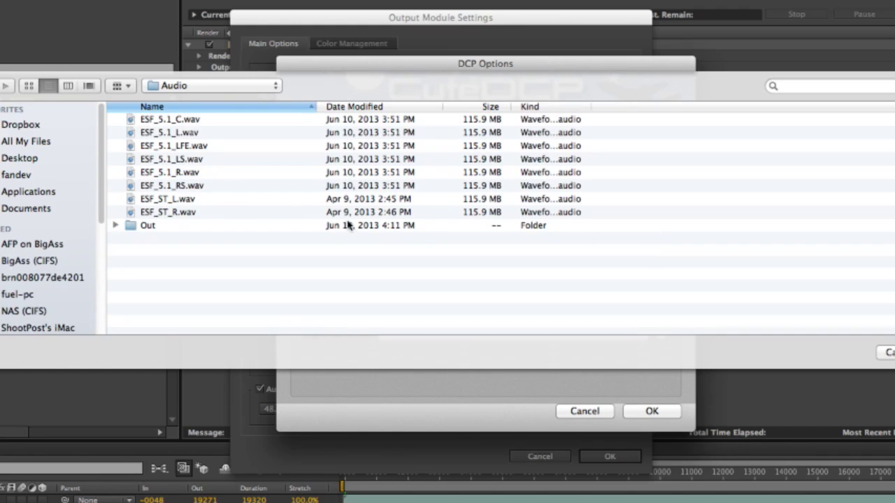
pyautogui.click(185, 133)
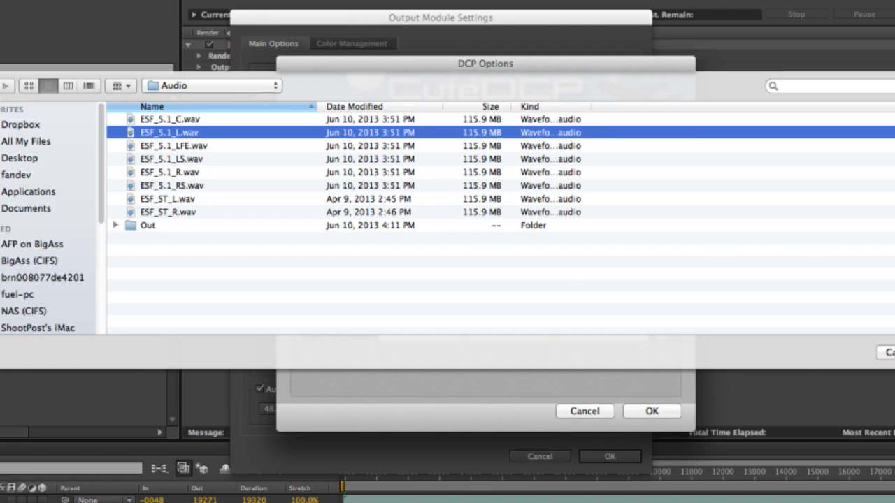
pyautogui.press('Return')
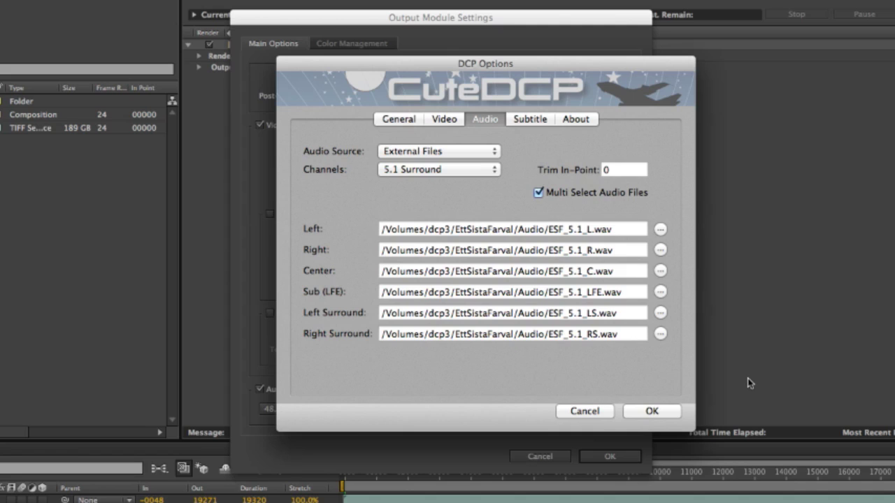
pyautogui.doubleClick(621, 170)
pyautogui.write('48')
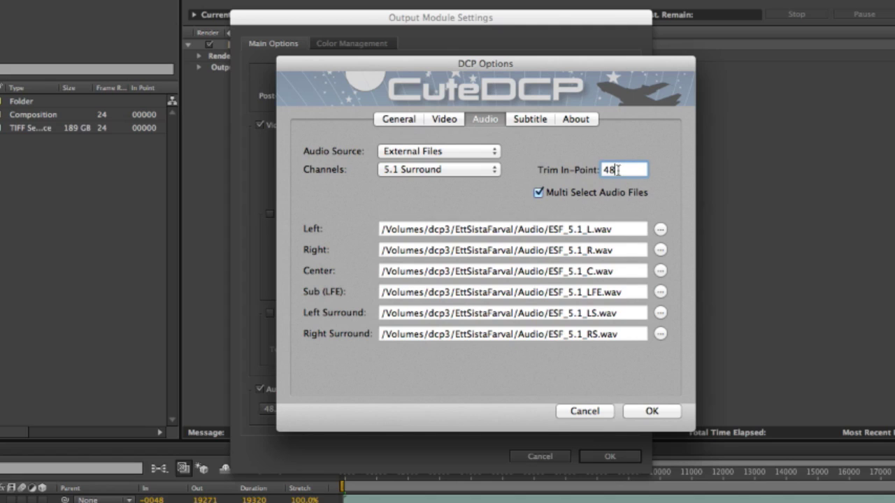
# - Review the Subtitle and About tabs, then check the General overview listing External Files audio
pyautogui.click(530, 120)
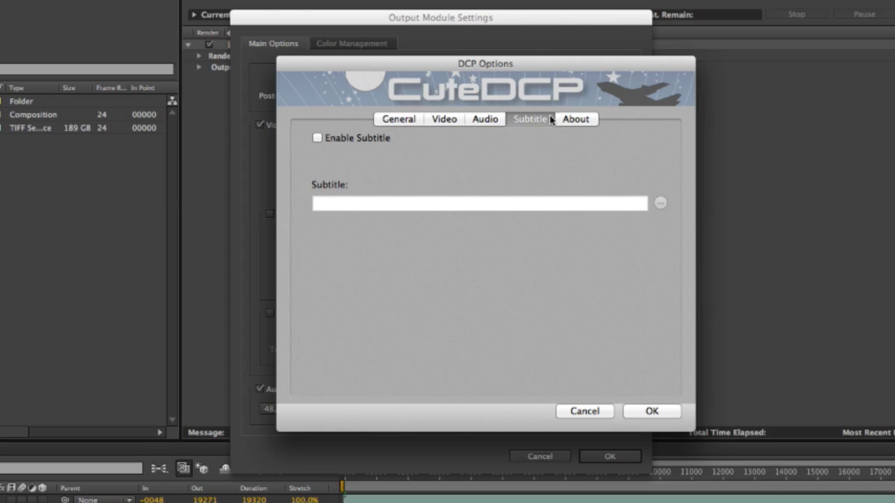
pyautogui.click(577, 117)
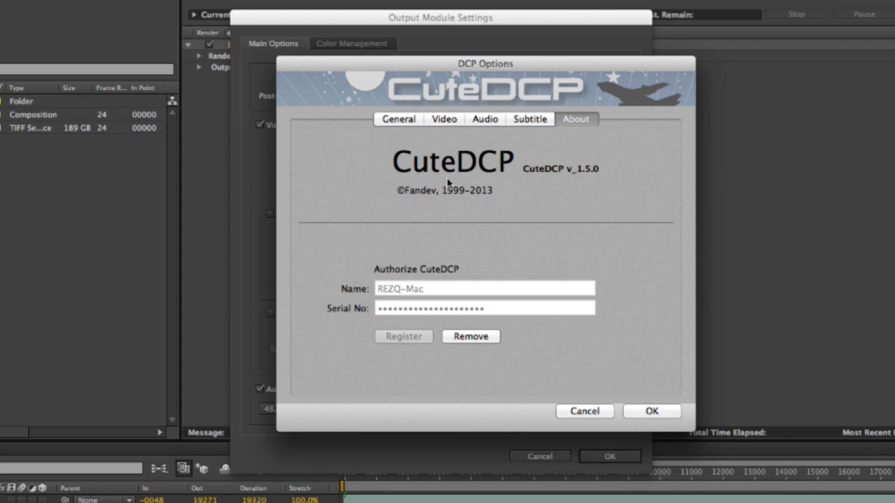
pyautogui.click(396, 120)
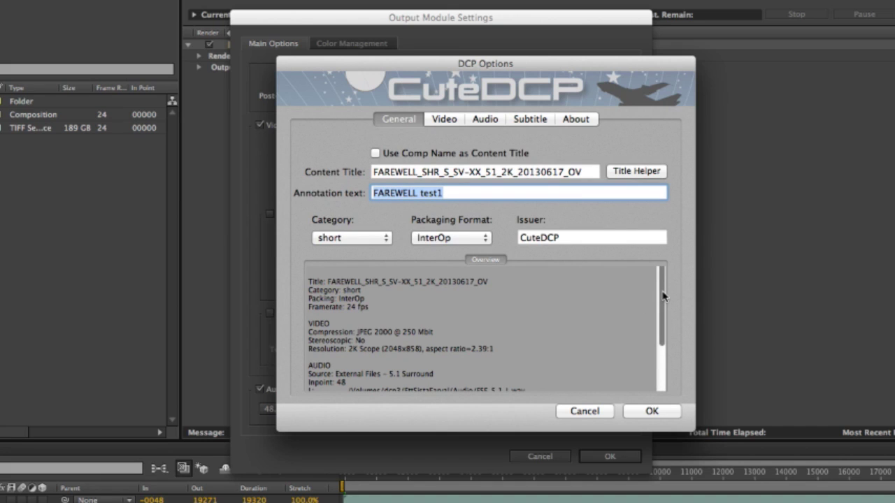
pyautogui.moveTo(662, 297); pyautogui.dragTo(662, 289)
# - Accept the DCP options and output module settings, then recheck them without changes
pyautogui.click(656, 412)
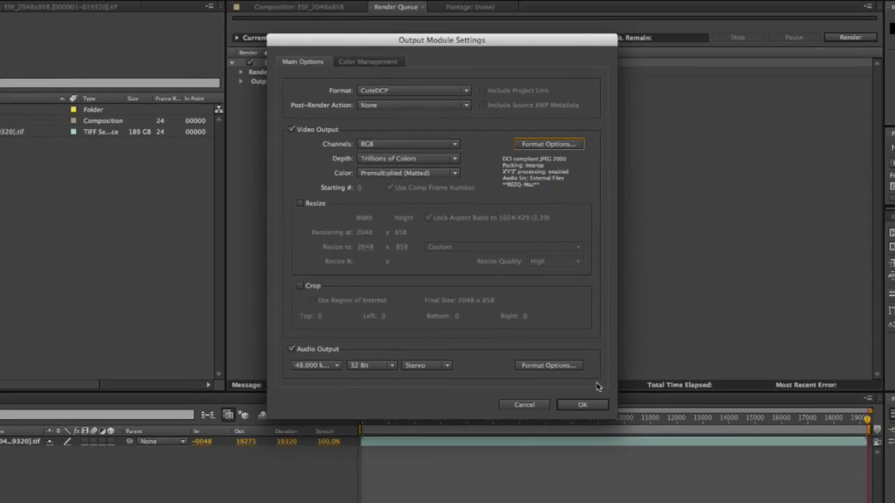
pyautogui.click(593, 426)
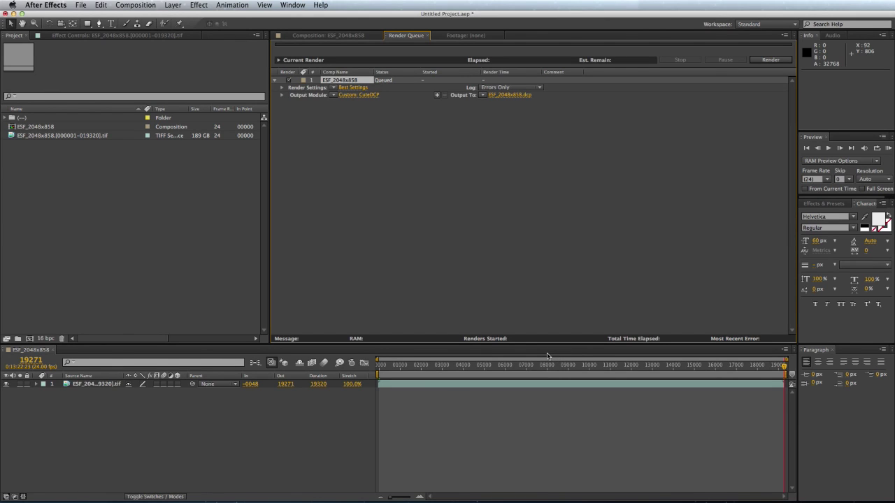
pyautogui.click(524, 95)
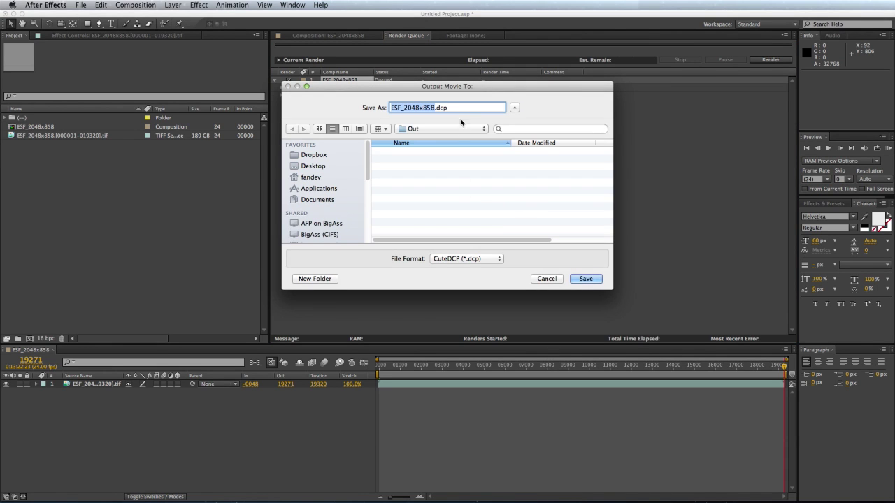
pyautogui.click(547, 278)
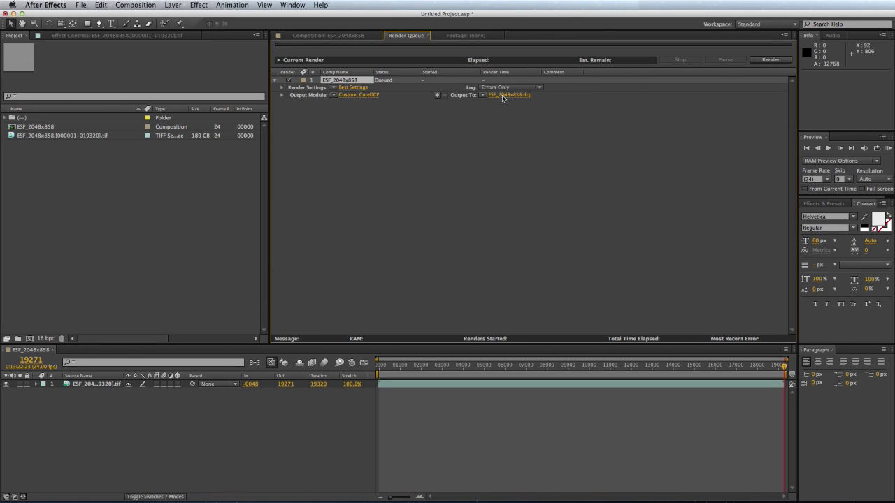
pyautogui.click(374, 97)
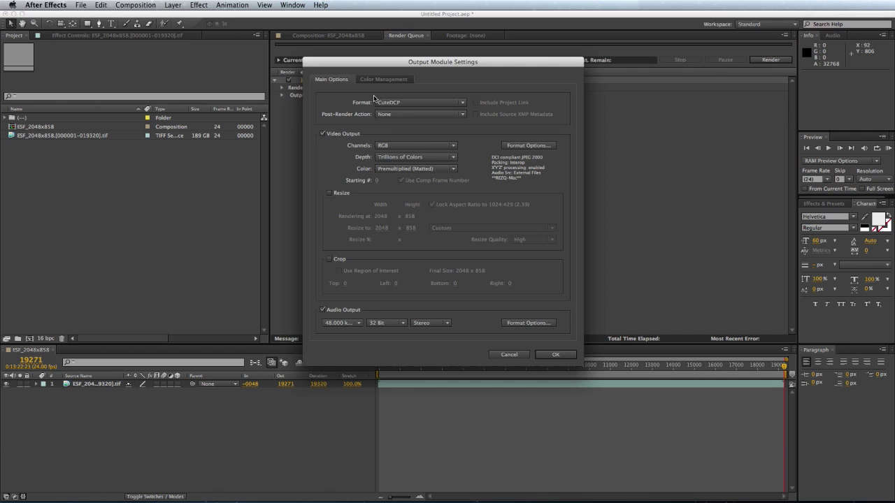
pyautogui.click(516, 145)
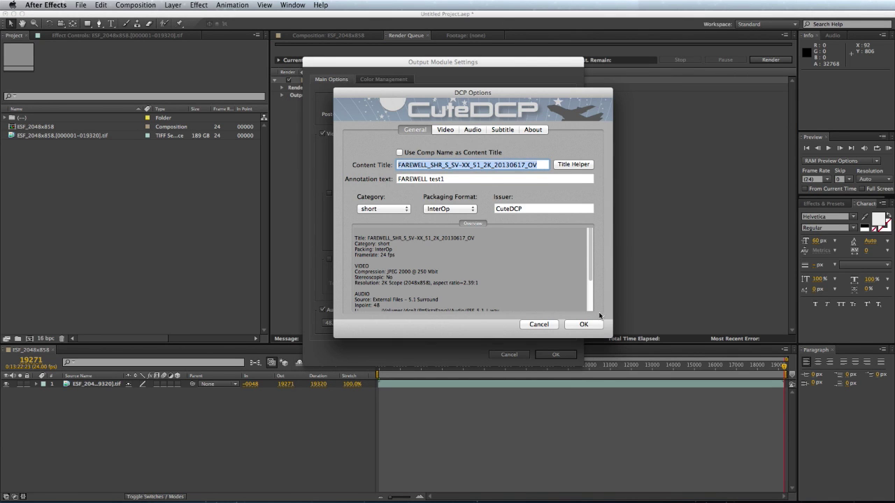
pyautogui.click(538, 325)
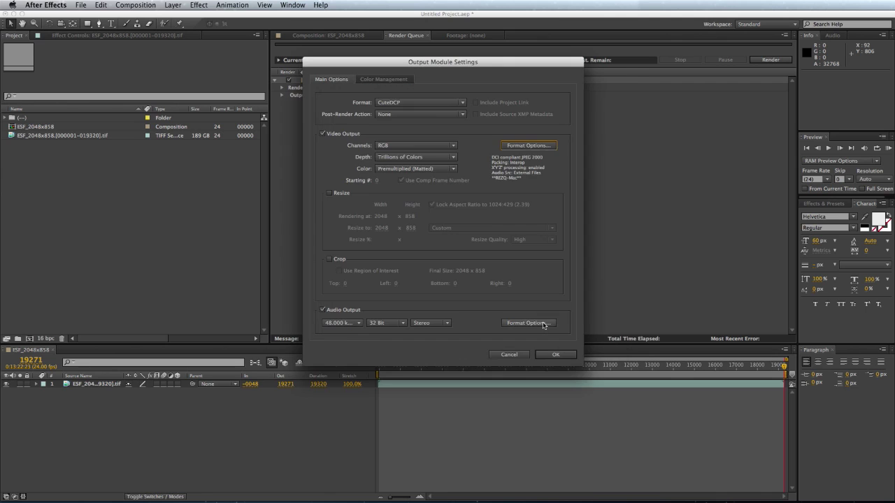
pyautogui.click(514, 355)
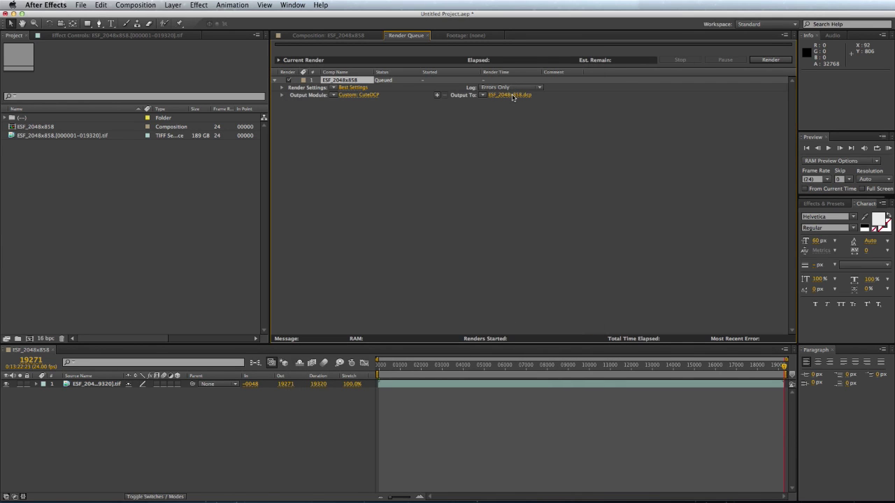
# - Name the render output FAREWELL_SHR_S_SV-XX_51_2K_20130617_OV.dcp by pasting the title, and save
pyautogui.click(512, 97)
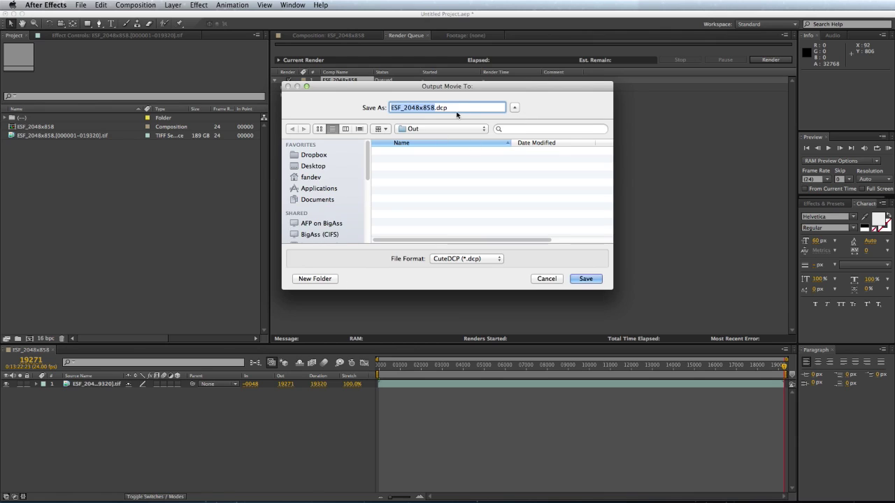
pyautogui.click(453, 107)
pyautogui.press('super+a')
pyautogui.press('super+v')
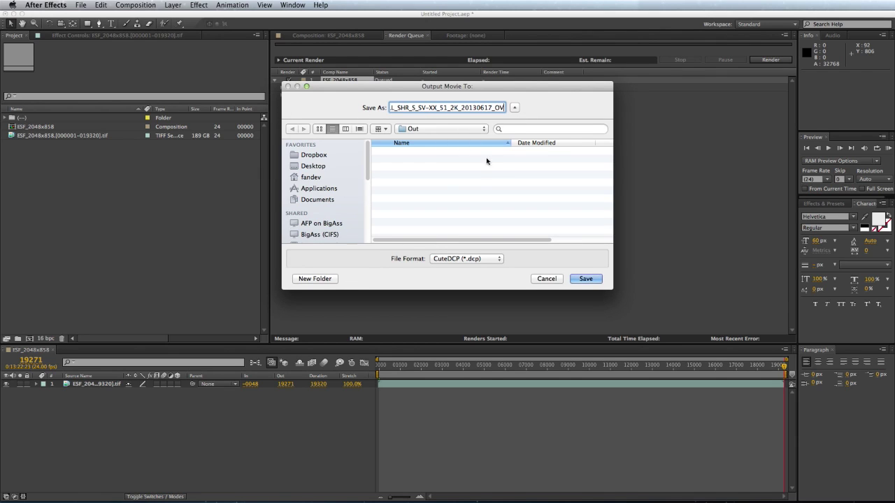
pyautogui.click(586, 278)
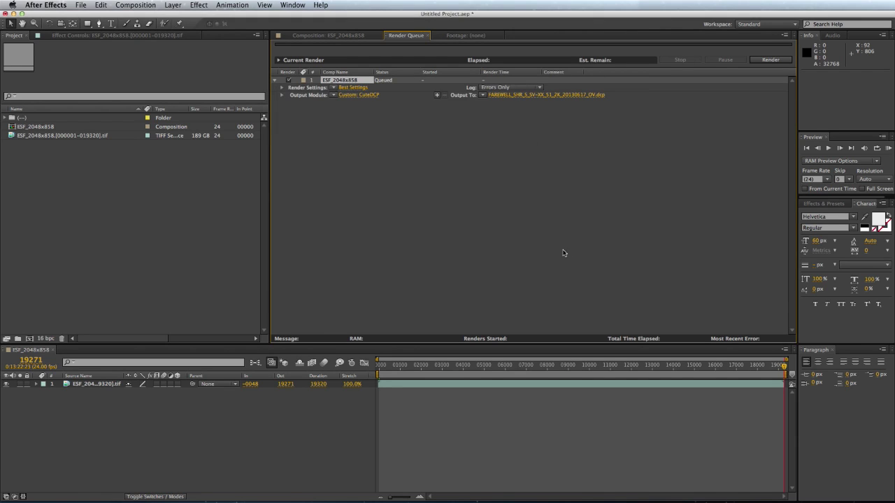